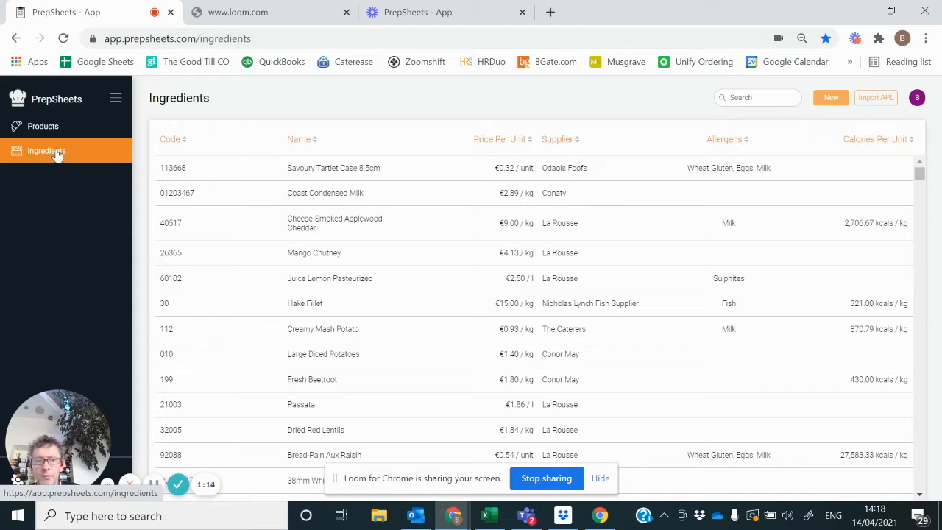
Step: Create a new ingredient and name it Butter
click(831, 100)
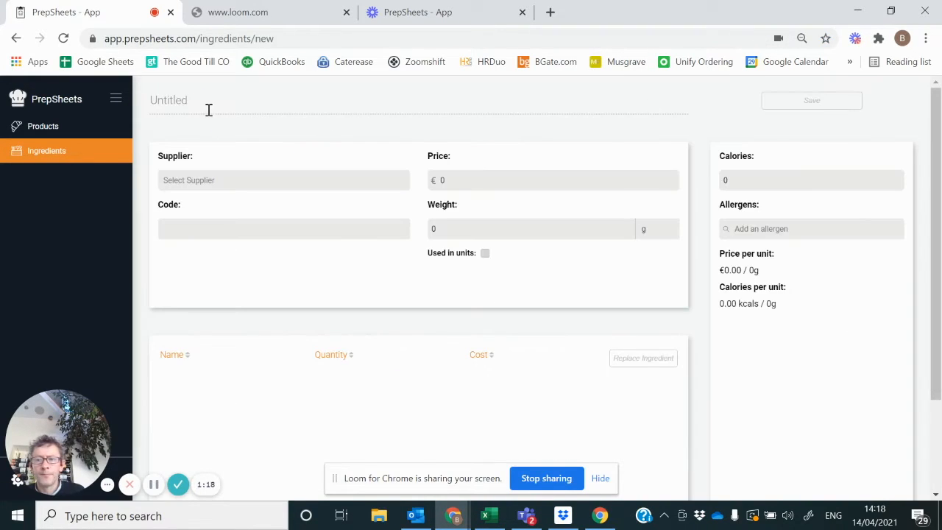
click(183, 102)
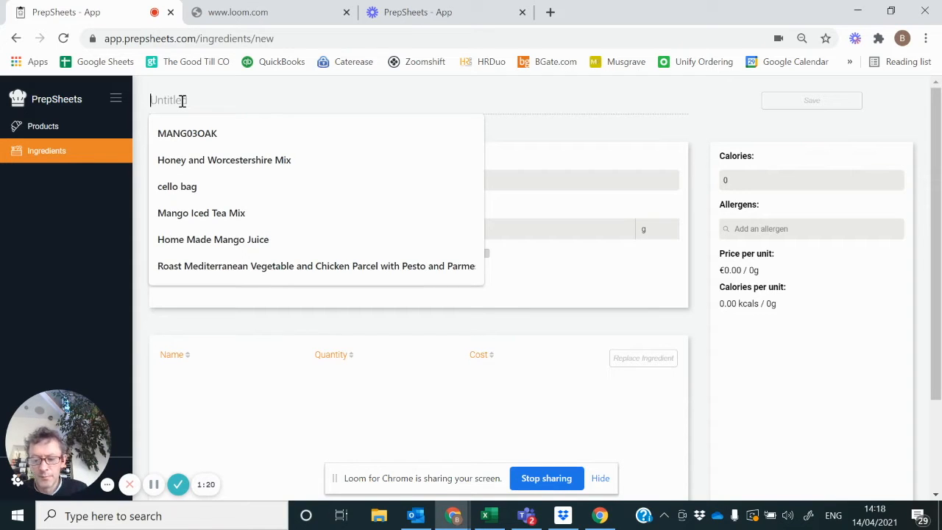
text(Butter)
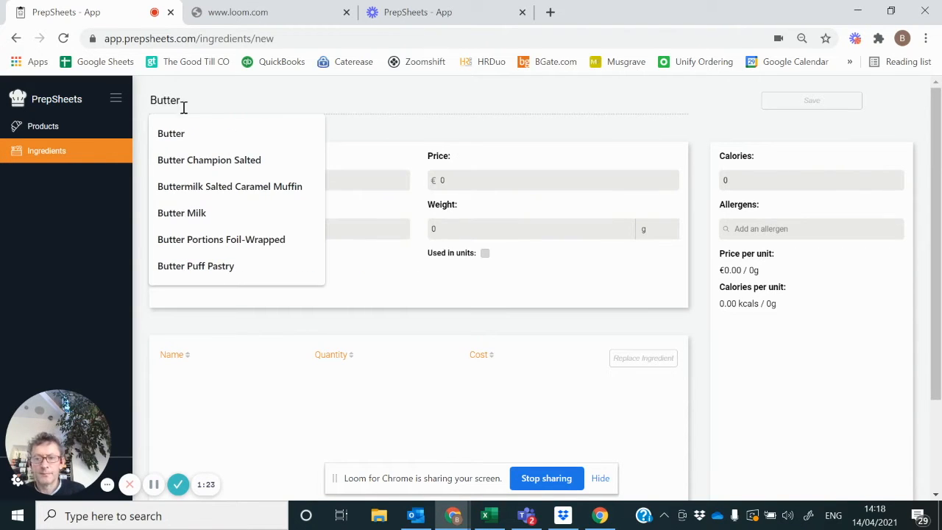
Step: Assign La Rousse as the Butter ingredient's supplier and give it the code 111
click(197, 179)
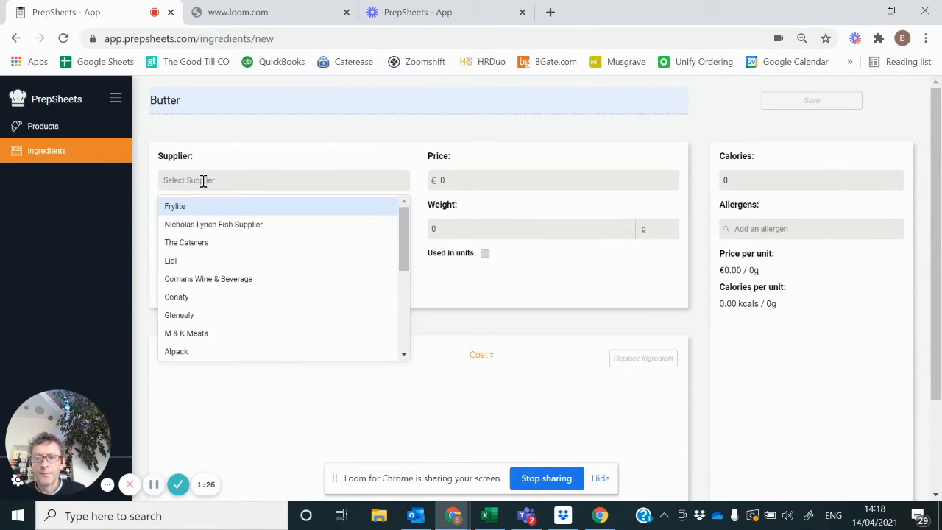
click(404, 356)
click(404, 357)
click(404, 356)
click(404, 356)
click(194, 328)
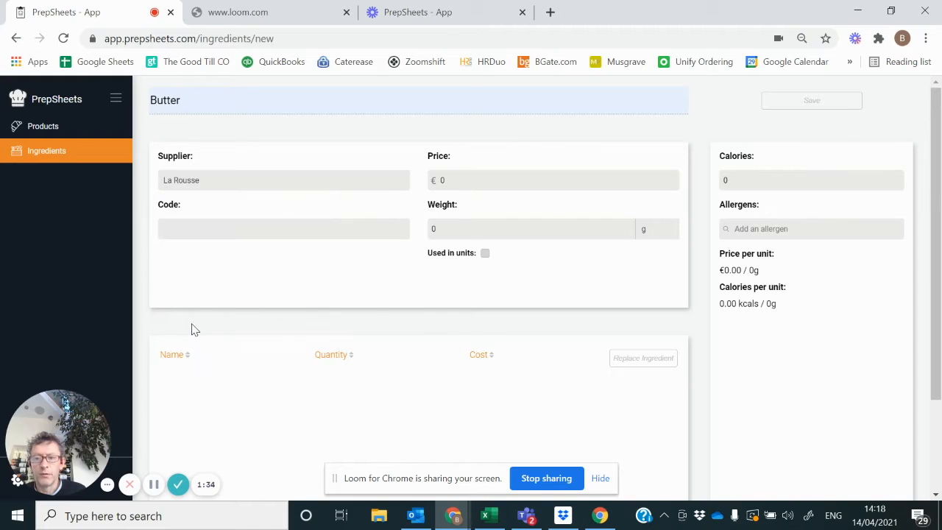
click(185, 229)
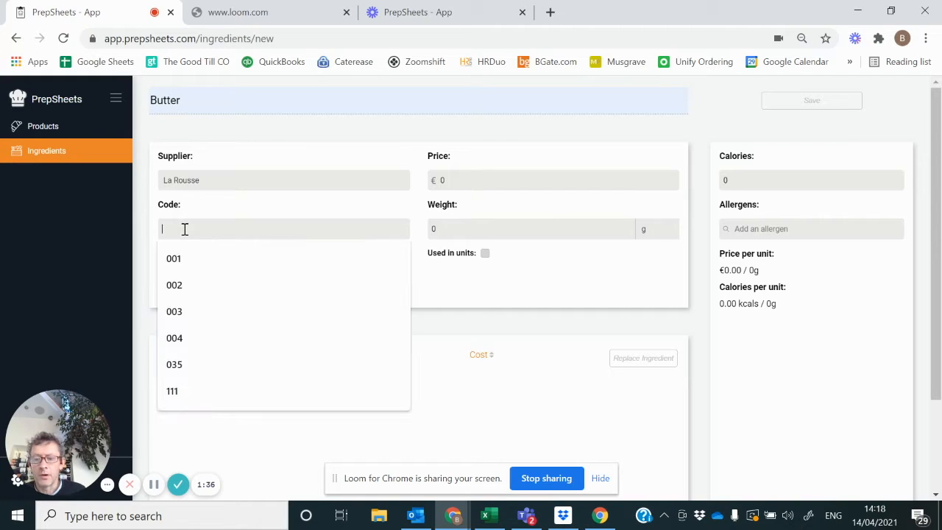
text(111)
Step: Set the Butter ingredient's price to €6.00 and its weight to 1000 g
click(451, 182)
key(BackSpace)
text(6.00)
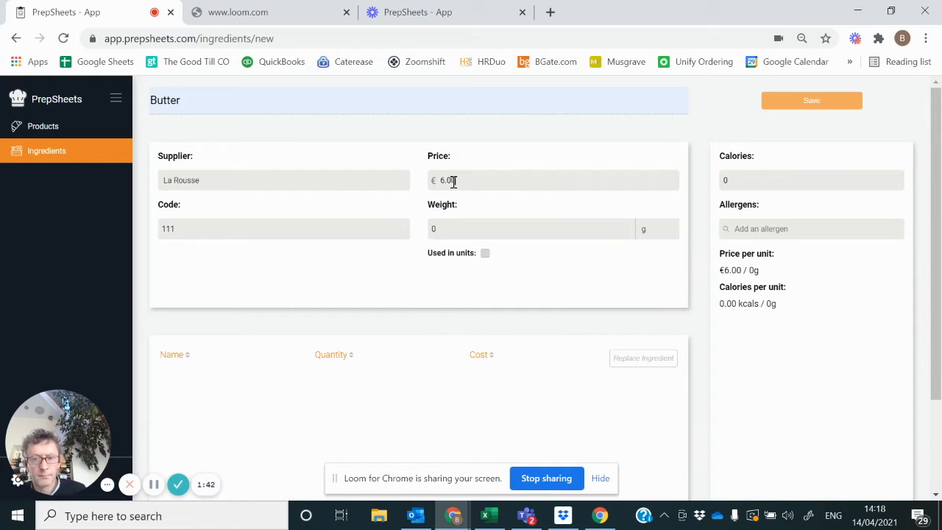
click(443, 228)
key(BackSpace)
text(1000)
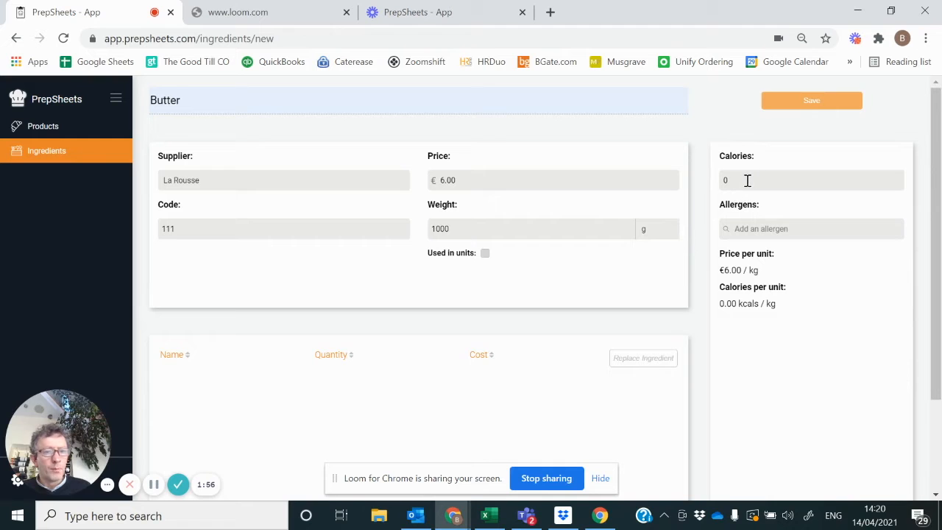
Step: Enter 7340 calories and the Milk allergen for Butter, and save the ingredient
click(743, 179)
key(BackSpace)
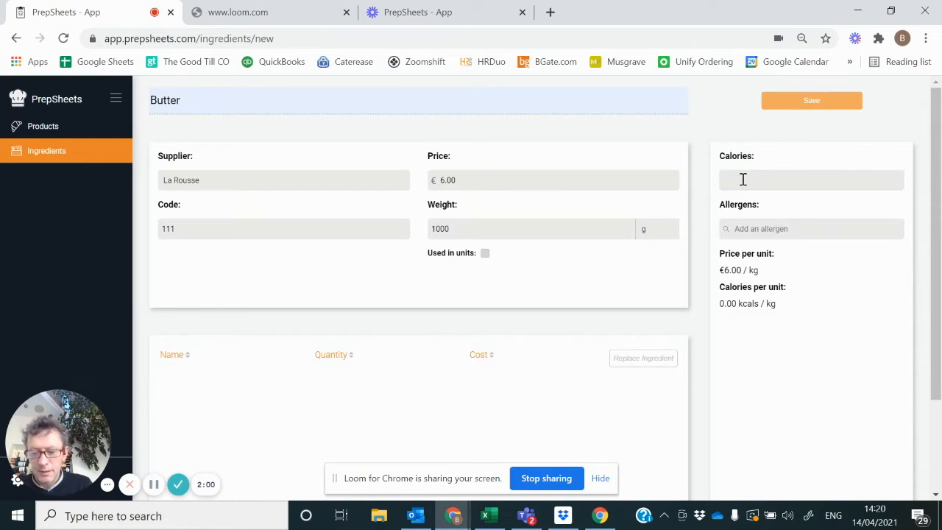
text(7340)
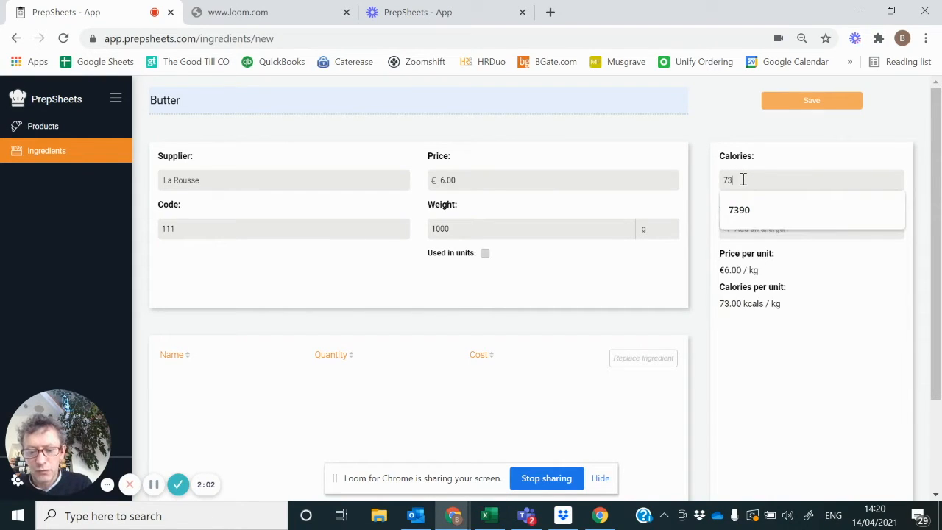
click(745, 229)
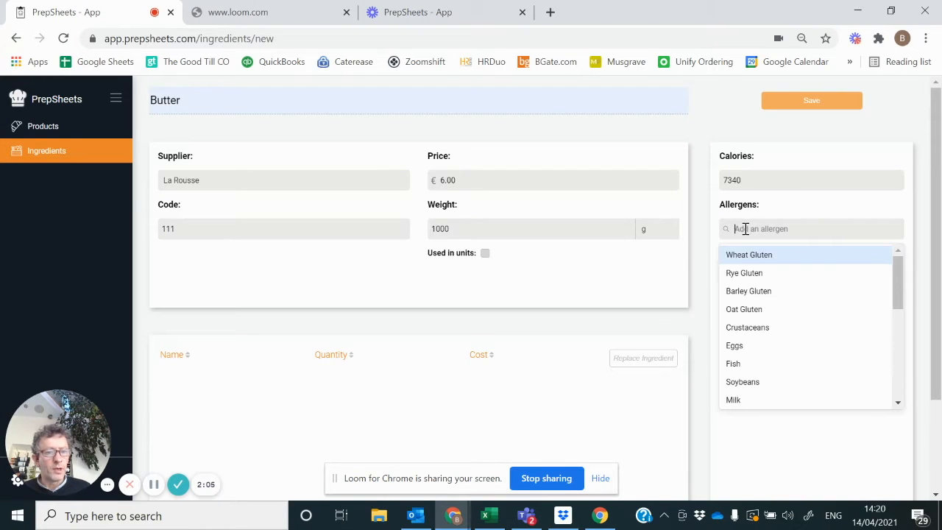
click(748, 402)
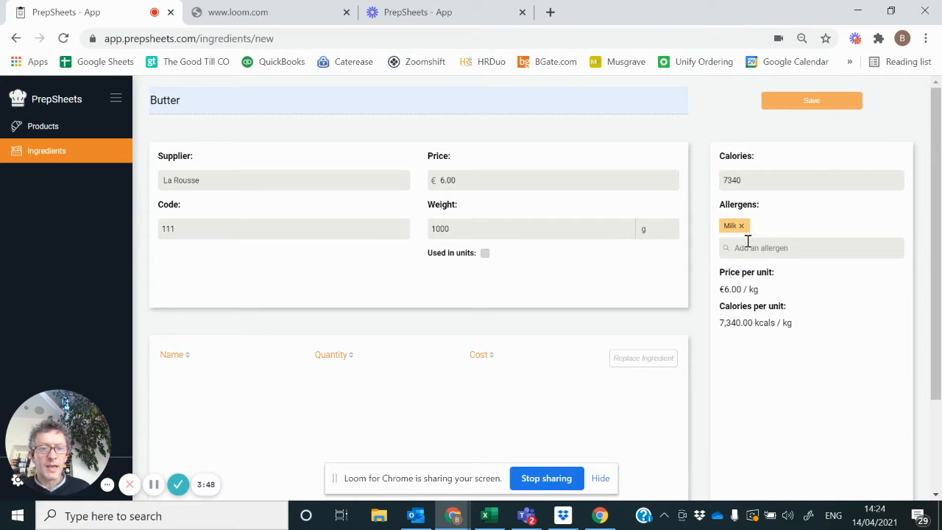
click(807, 106)
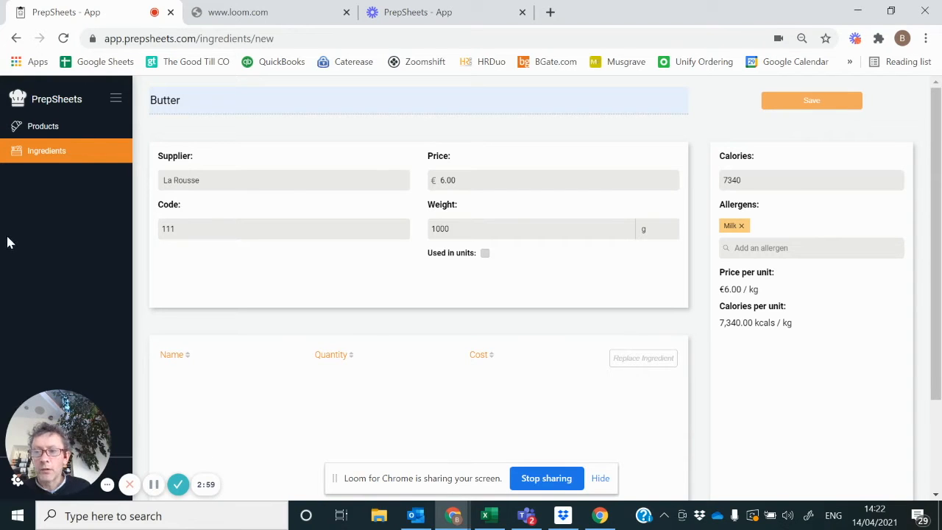
Step: Create a new product and name it Coffee Cake Demo 1
click(52, 136)
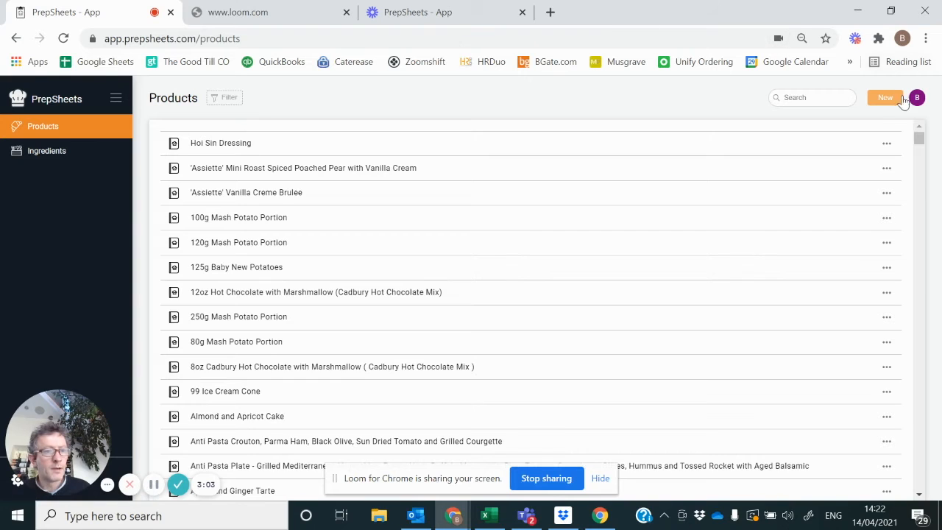
click(885, 100)
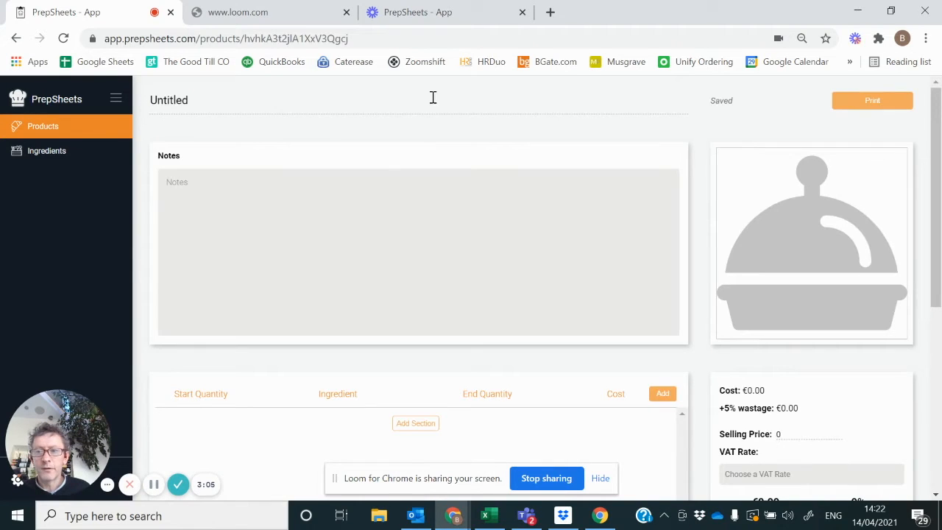
double_click(180, 99)
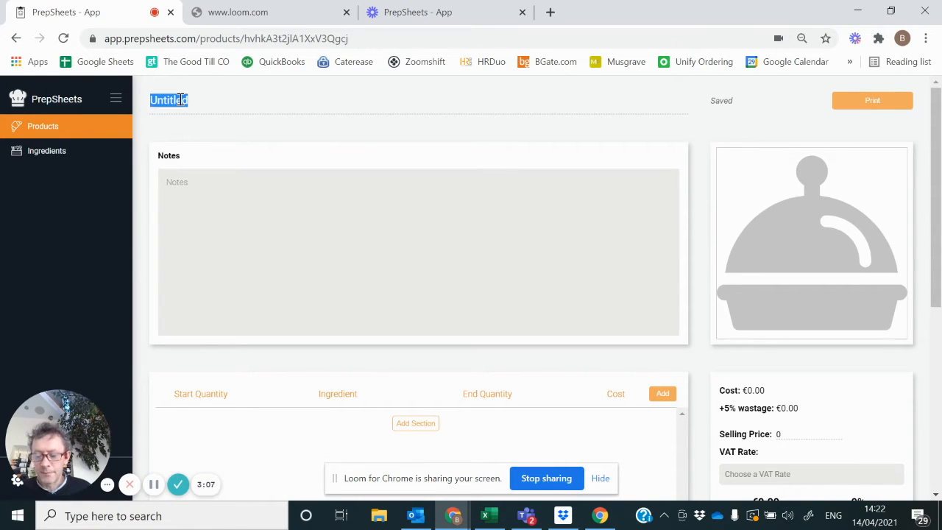
text(Coff)
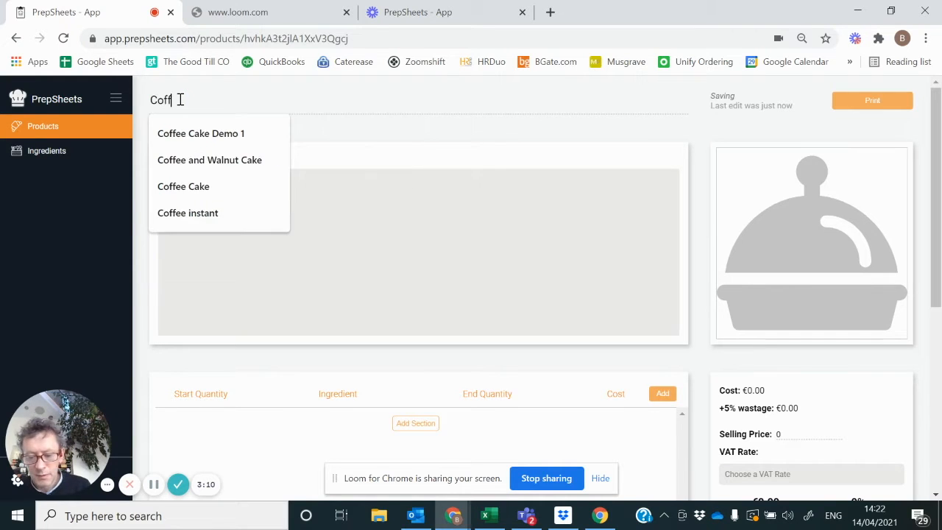
text(ee Cake Demo 1)
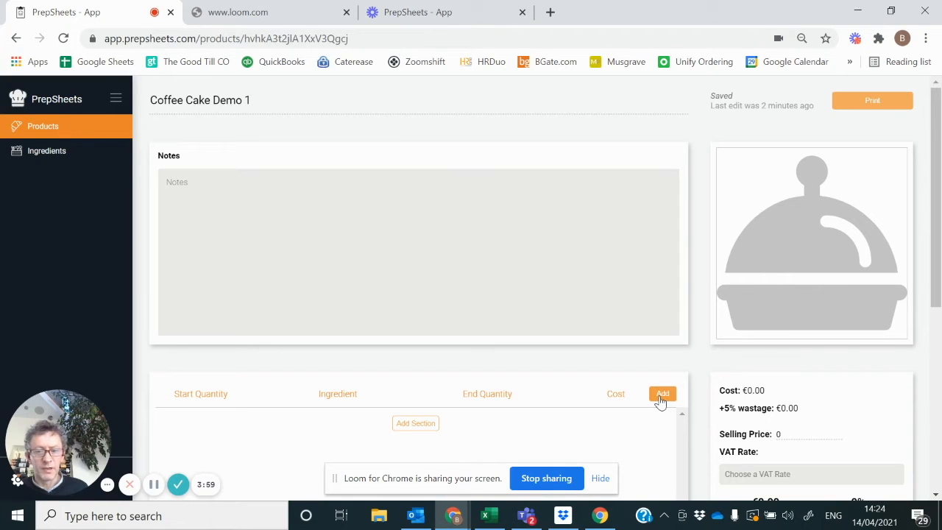
Step: Find the La Rousse Butter ingredient and add it twice to the product
click(662, 395)
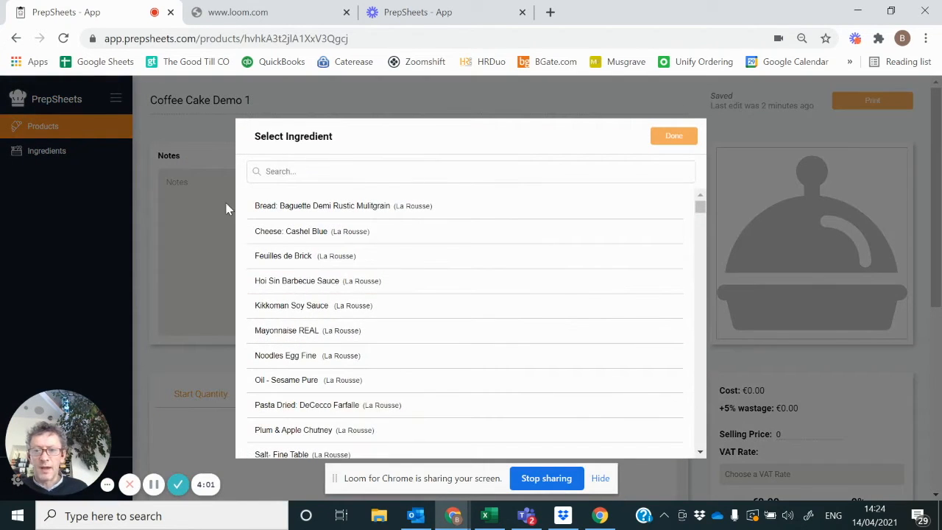
click(276, 172)
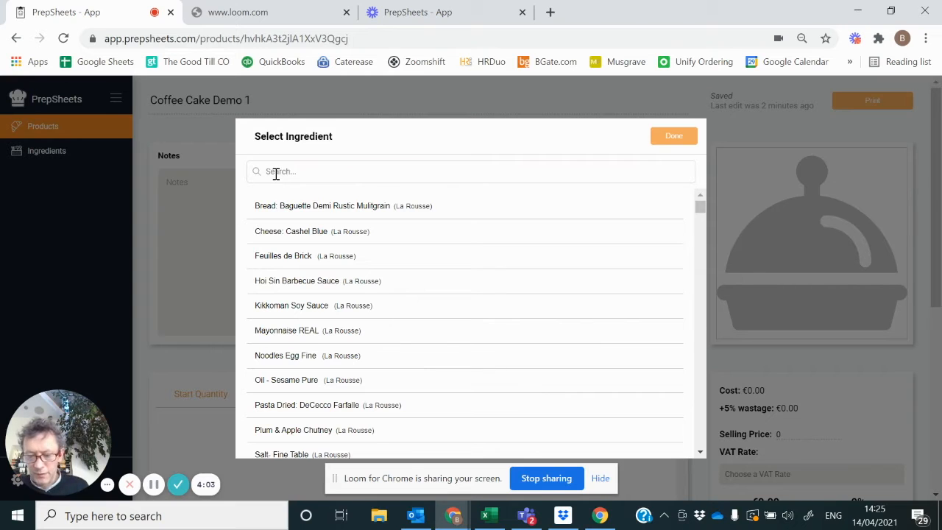
text(butter)
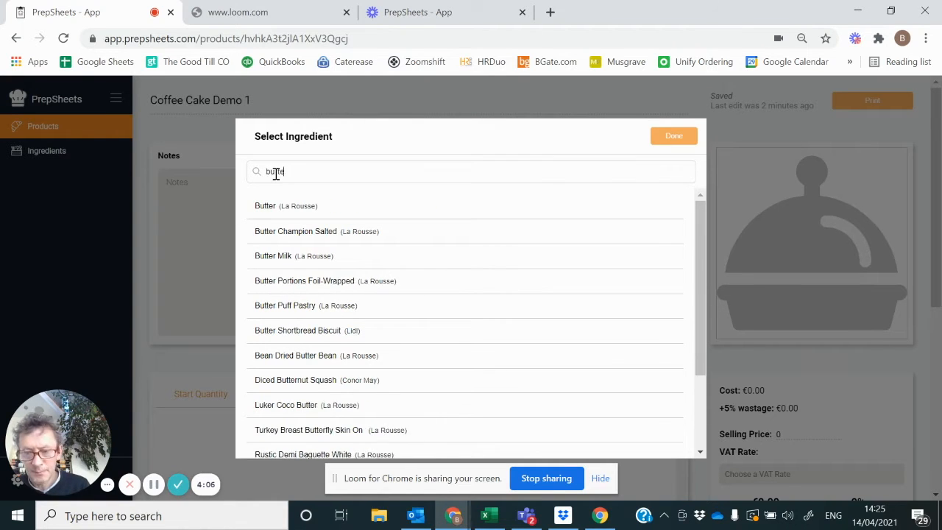
click(328, 208)
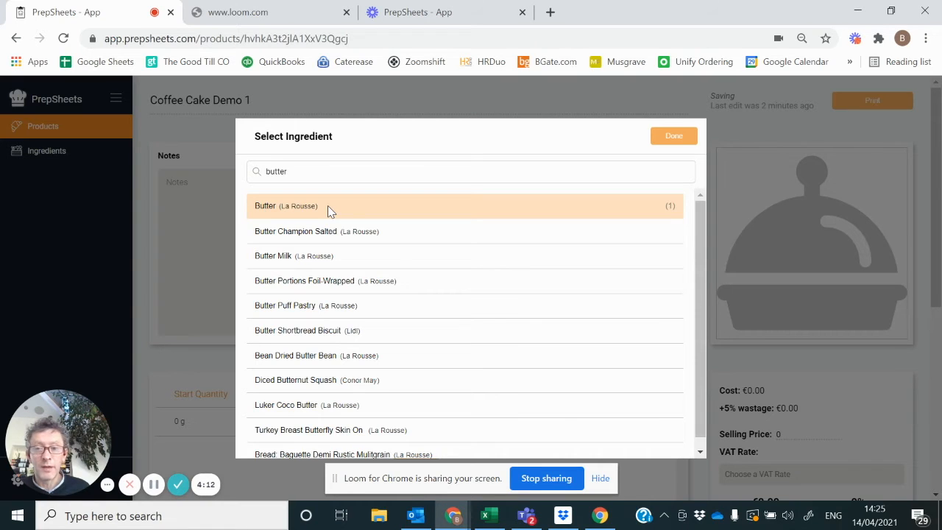
click(328, 206)
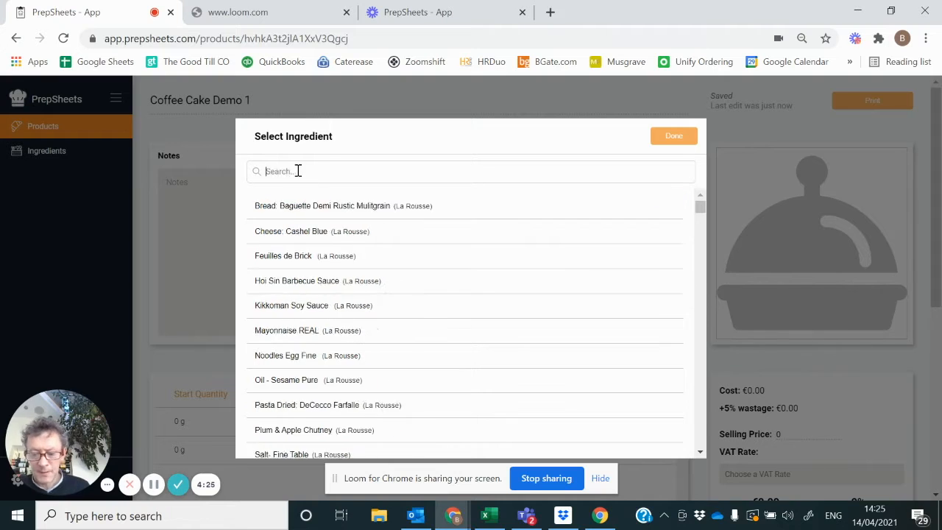
Step: Add Caster Sugar and Whole Eggs to the product's ingredients
text(caster)
key(BackSpace)
key(BackSpace)
key(BackSpace)
key(BackSpace)
key(BackSpace)
key(BackSpace)
text(eggs)
Step: Add Flour Self Raising once and Coffee instant twice to the product's ingredients
key(BackSpace)
key(BackSpace)
key(BackSpace)
key(BackSpace)
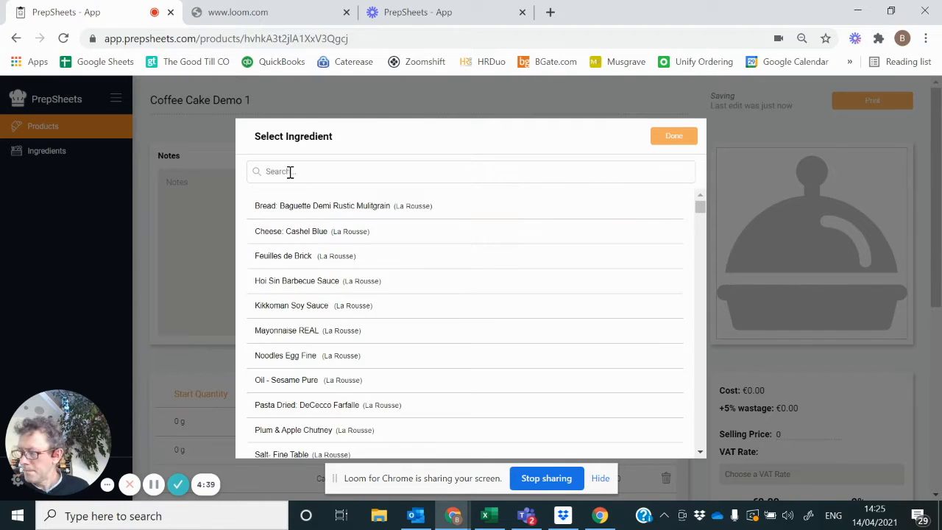
text(self)
key(BackSpace)
key(BackSpace)
key(BackSpace)
key(BackSpace)
text(coffee)
Step: Add Water twice to the product's ingredients
key(BackSpace)
key(BackSpace)
key(BackSpace)
key(BackSpace)
key(BackSpace)
key(BackSpace)
text(water)
click(297, 206)
click(292, 169)
Step: Add Icing Sugar and Nuts- Walnut Halves to the product and finish the ingredient selection
key(BackSpace)
key(BackSpace)
key(BackSpace)
key(BackSpace)
key(BackSpace)
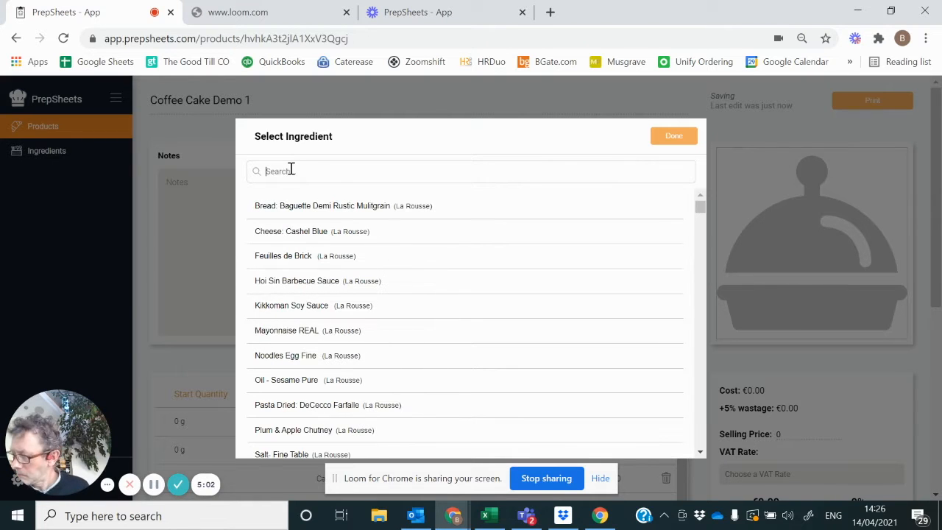
text(icing)
click(297, 205)
click(292, 169)
key(BackSpace)
key(BackSpace)
key(BackSpace)
key(BackSpace)
key(BackSpace)
text(walnuts)
click(297, 205)
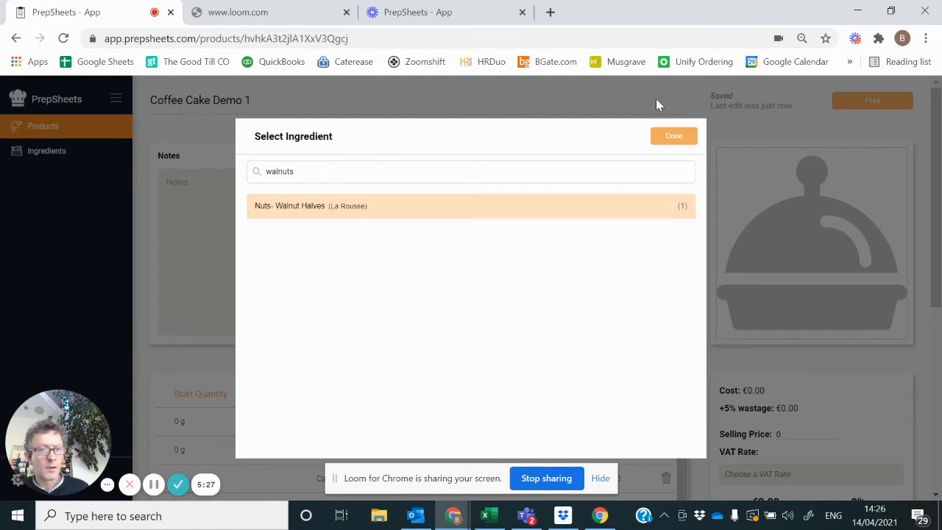
click(677, 140)
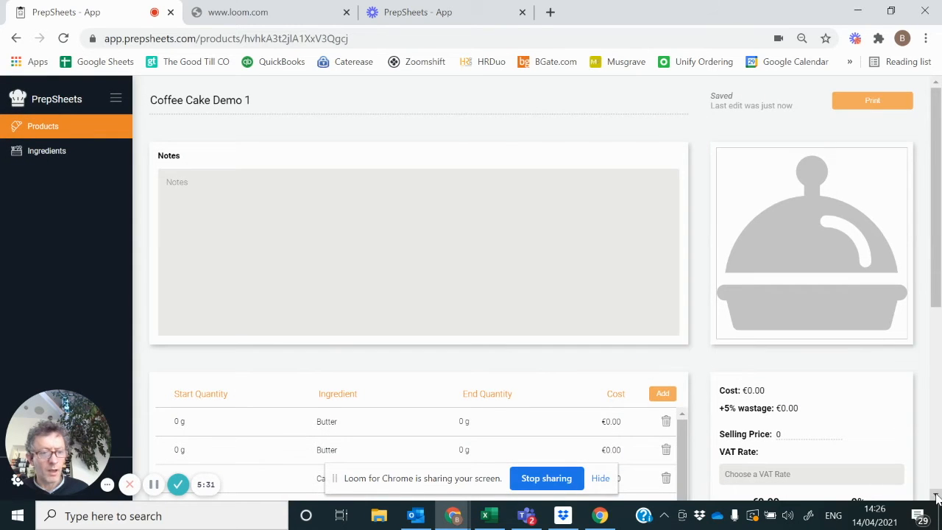
Step: Add a section named Icing at the end of the product's ingredient list
click(937, 495)
click(936, 497)
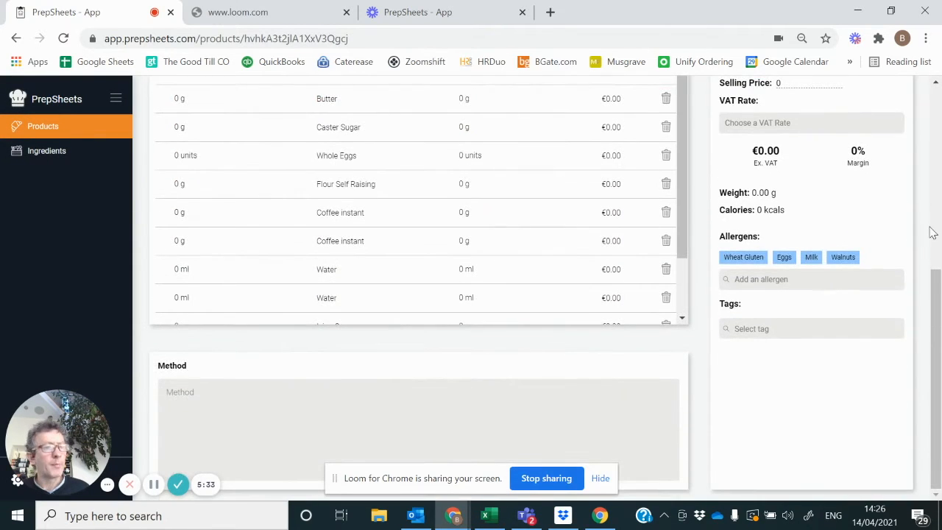
click(936, 80)
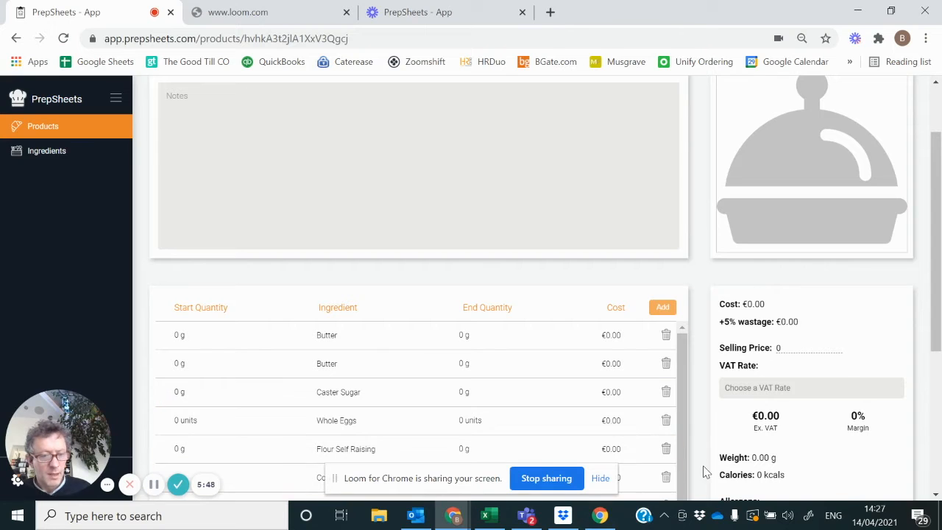
scroll(932, 483, down, 4)
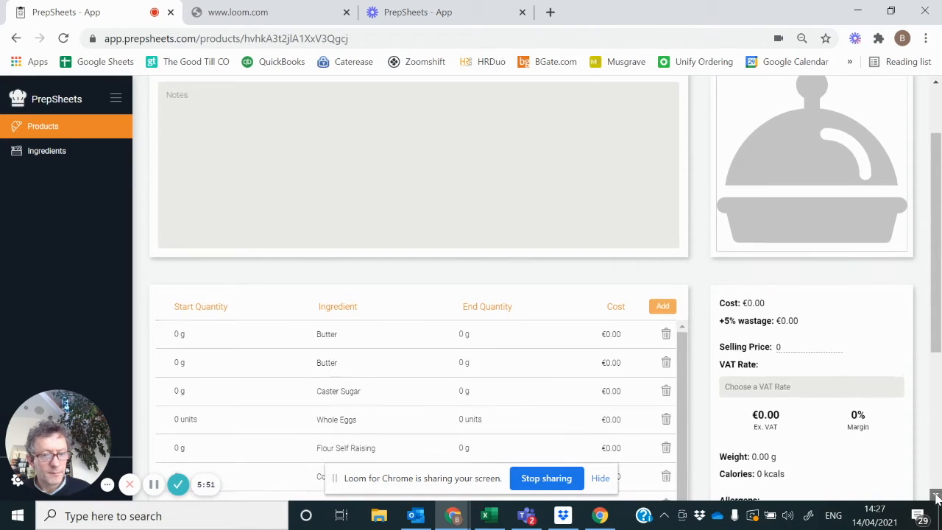
click(683, 321)
click(683, 321)
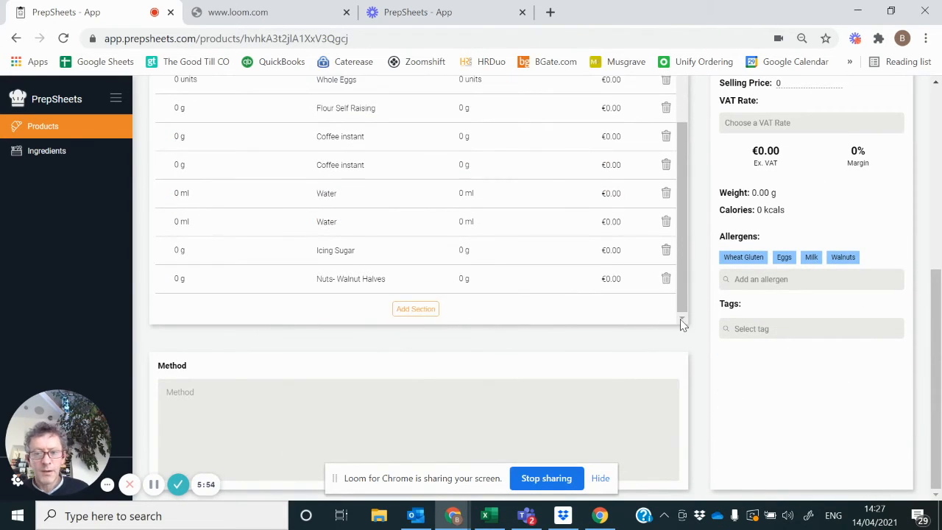
click(412, 310)
click(178, 305)
text(Icing:)
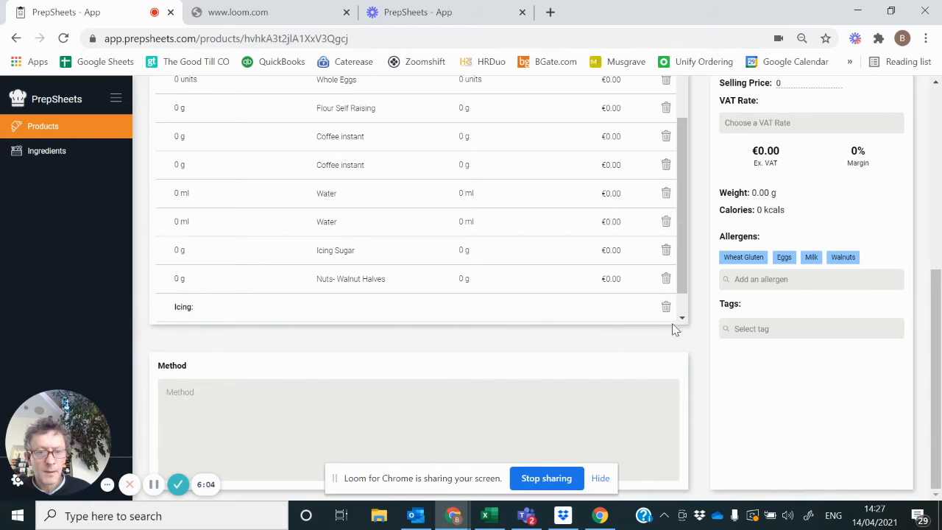
Step: Add another section named Garnish below the Icing section
scroll(672, 324, down, 1)
click(415, 308)
click(190, 307)
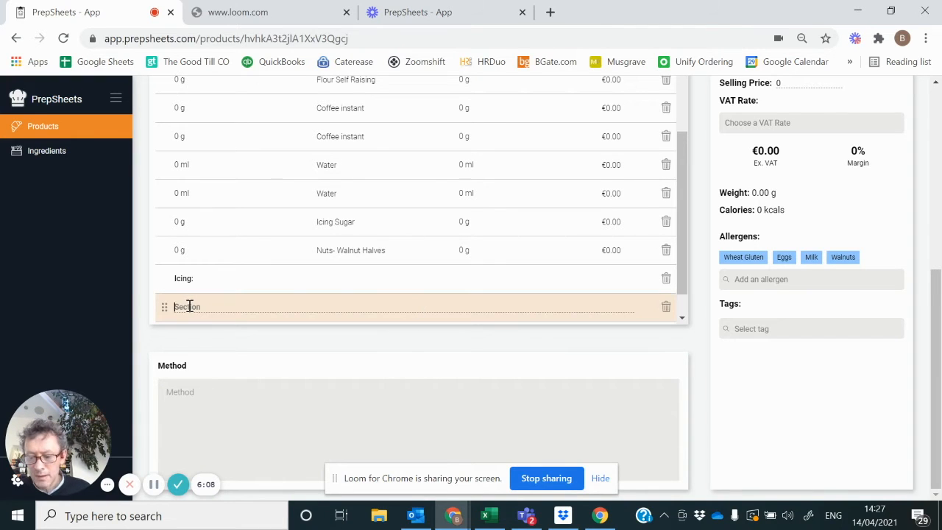
text(Garnish)
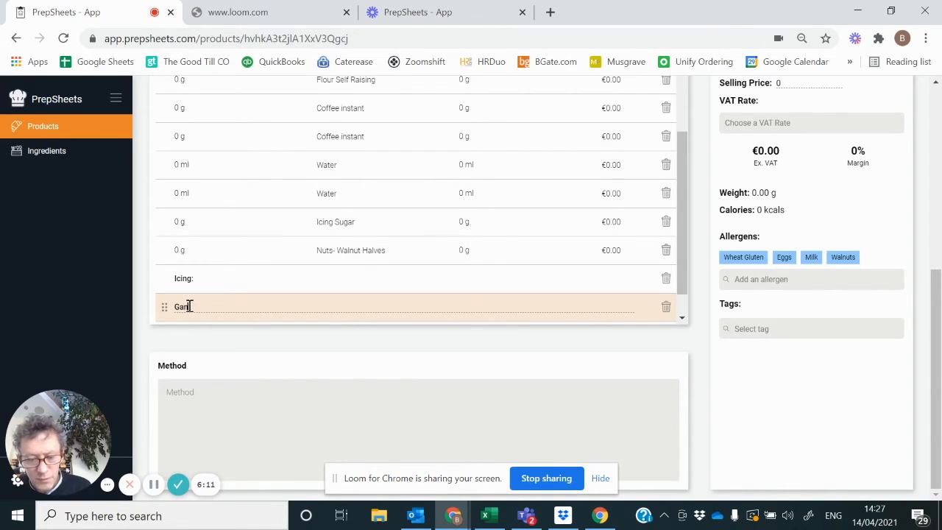
scroll(683, 321, down, 1)
scroll(847, 101, up, 3)
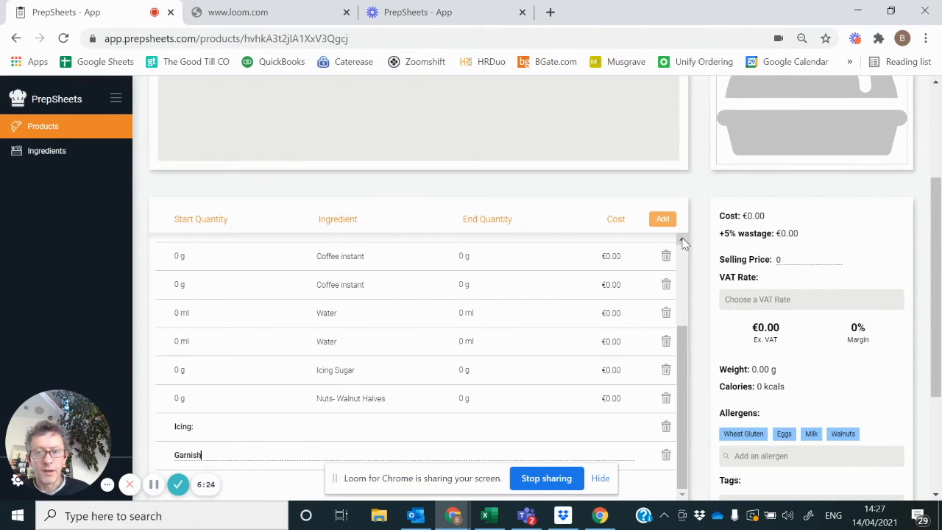
Step: Reorder the ingredient list so the Garnish heading sits above Nuts- Walnut Halves and the Icing heading sits above Icing Sugar
scroll(677, 245, up, 2)
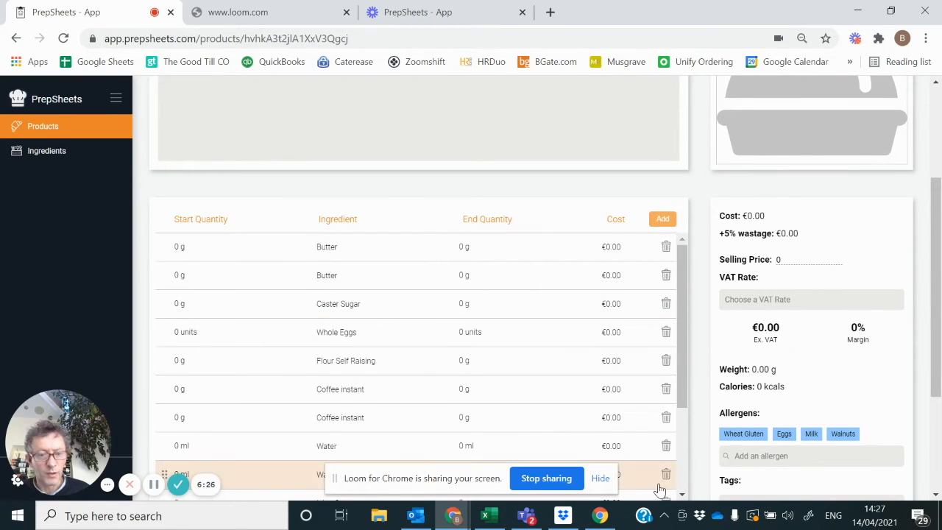
click(682, 496)
scroll(683, 497, down, 2)
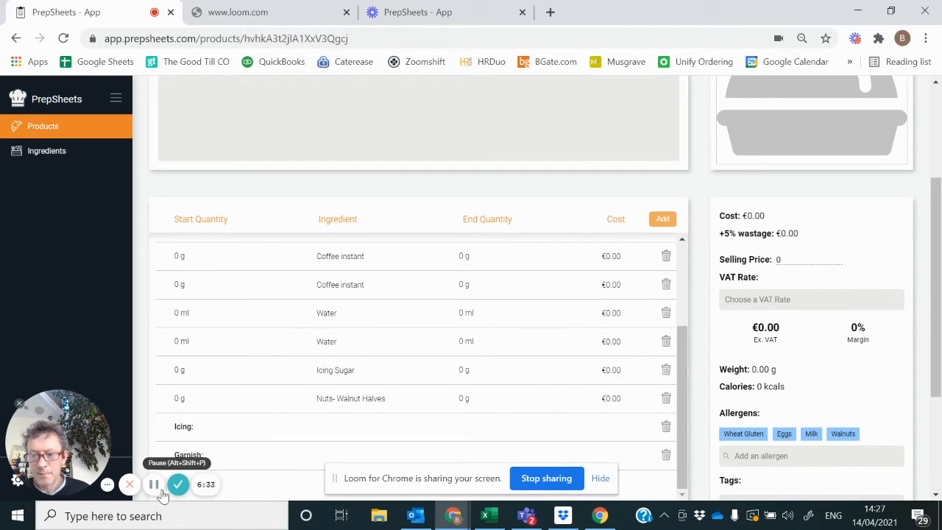
drag(164, 454, 165, 406)
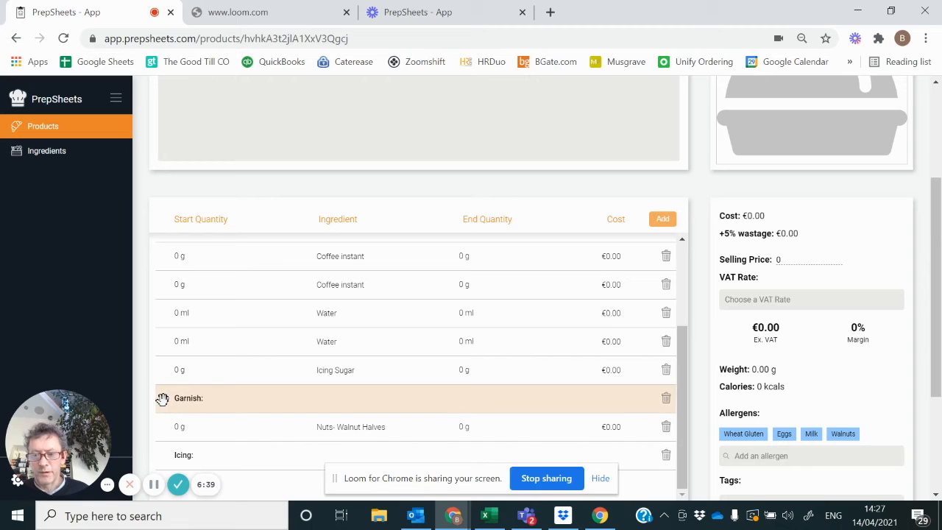
drag(164, 457, 158, 377)
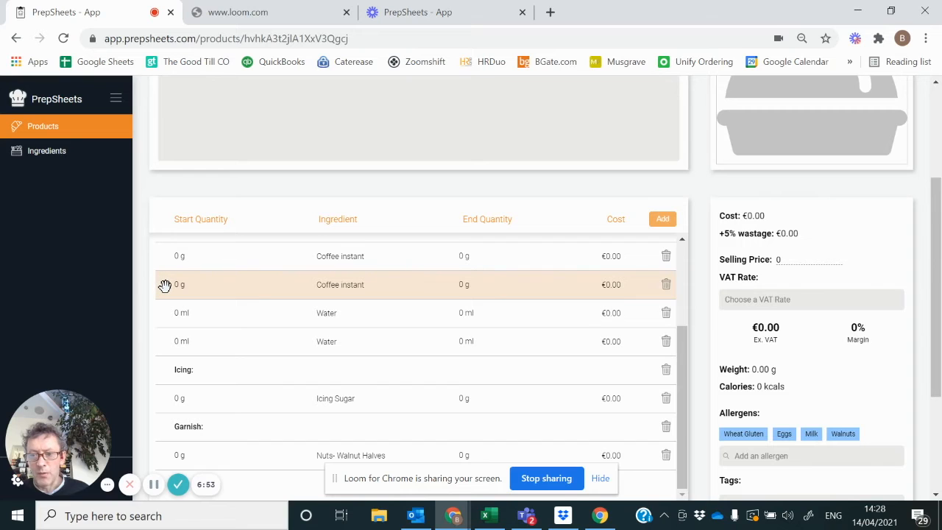
Step: Move one Coffee instant, one Water and one Butter row from the main cake ingredients into the Icing section
drag(165, 285, 168, 407)
drag(162, 324, 169, 420)
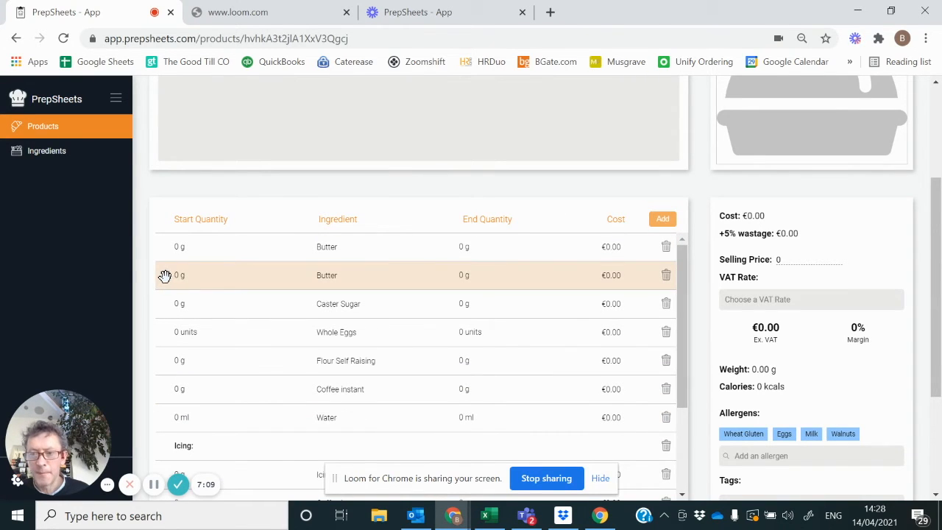
drag(165, 277, 162, 466)
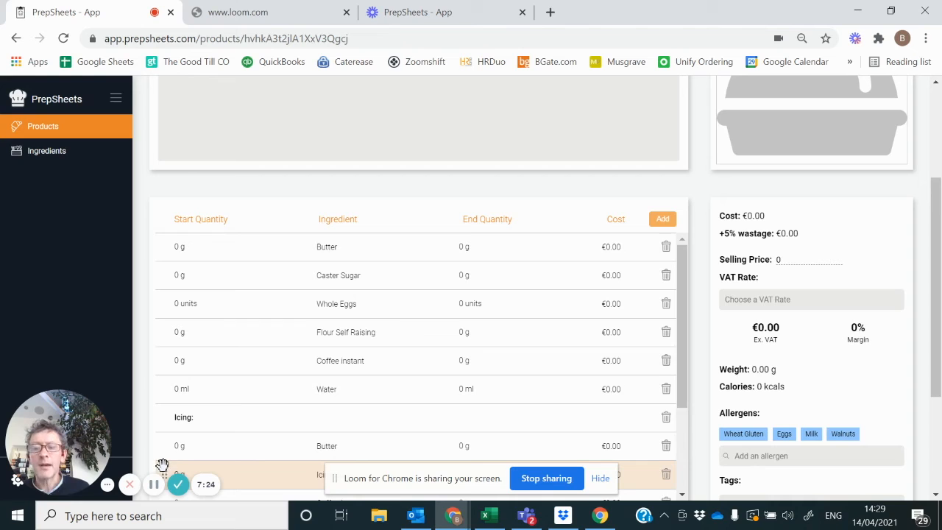
Step: Set the start quantities of the cake's Butter and Caster Sugar to 21.25 g each
click(191, 248)
key(BackSpace)
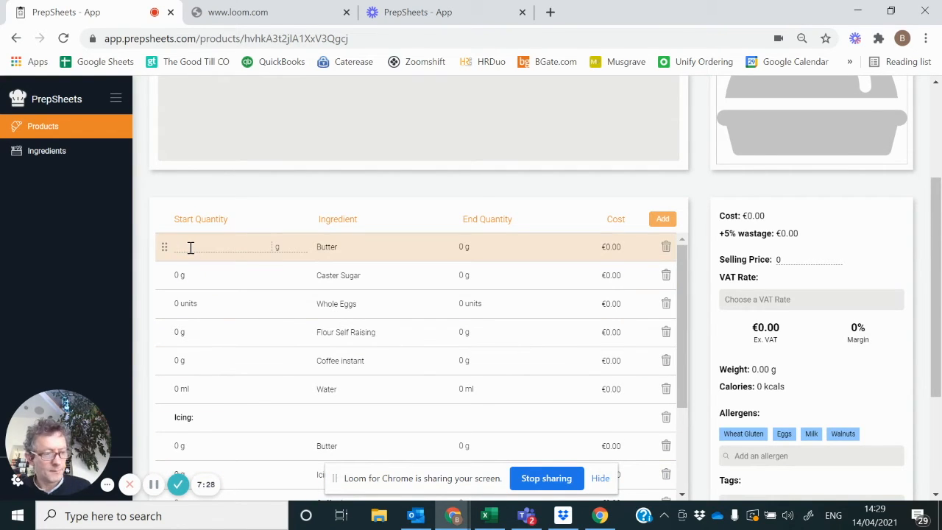
text(21.25)
key(Tab)
text(21)
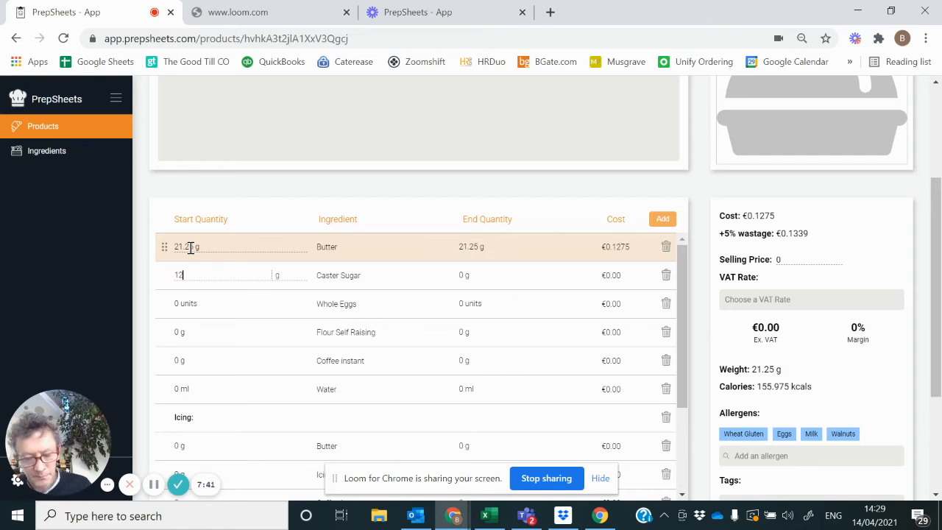
text(.25)
key(Tab)
Step: Set the cake's start quantities to 0.375 units Whole Eggs, 170 g Flour Self Raising, 18 g Coffee instant and 2.25 ml Water
text(0.375)
key(Tab)
text(170)
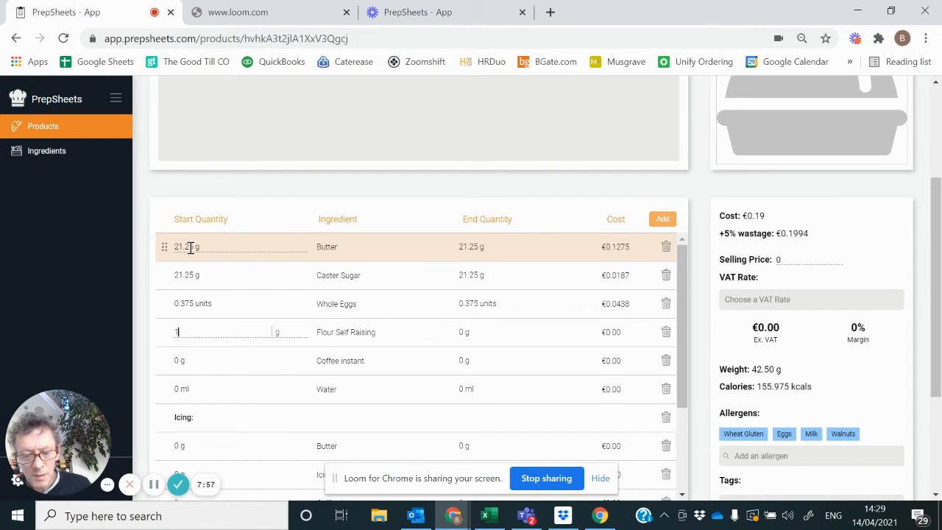
key(Tab)
text(18)
key(Tab)
text(2.25)
key(Tab)
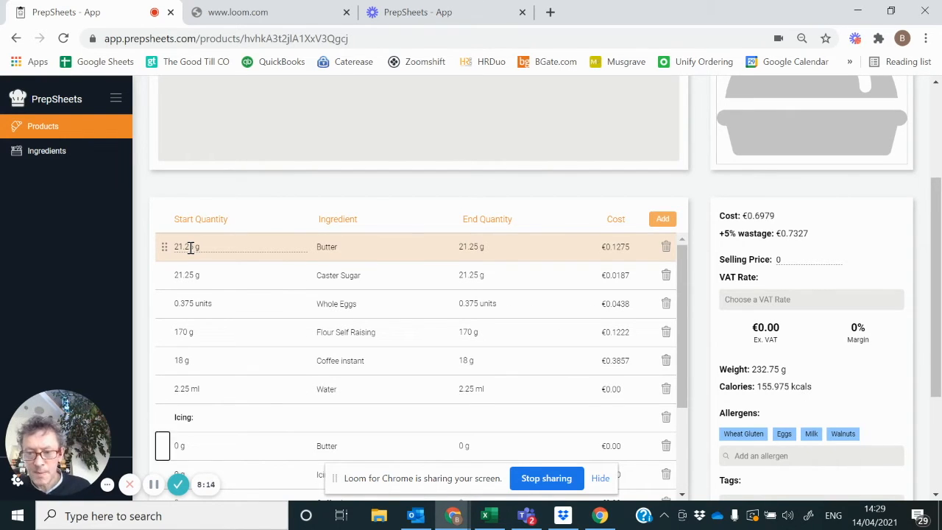
Step: Set the start quantities of Butter and Icing Sugar in the Icing section to 28.12 g each
text(28.12)
key(Tab)
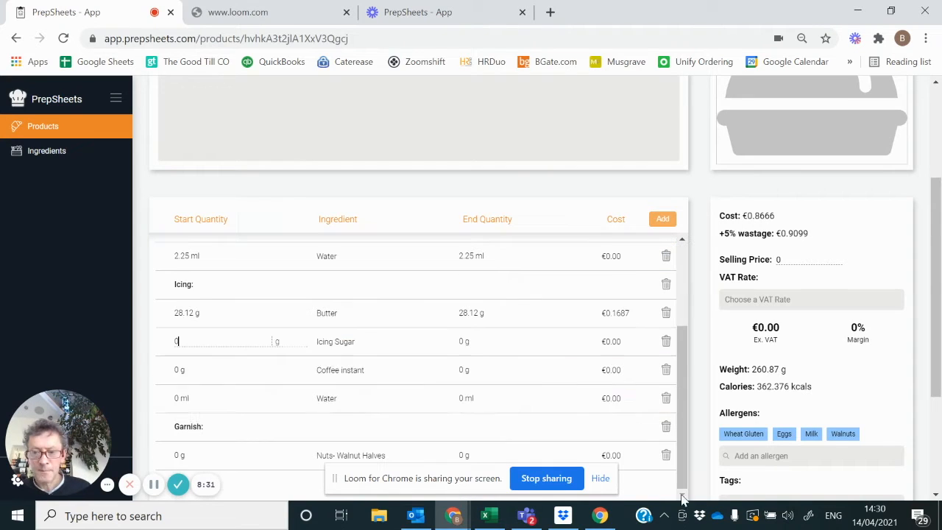
text(28.12)
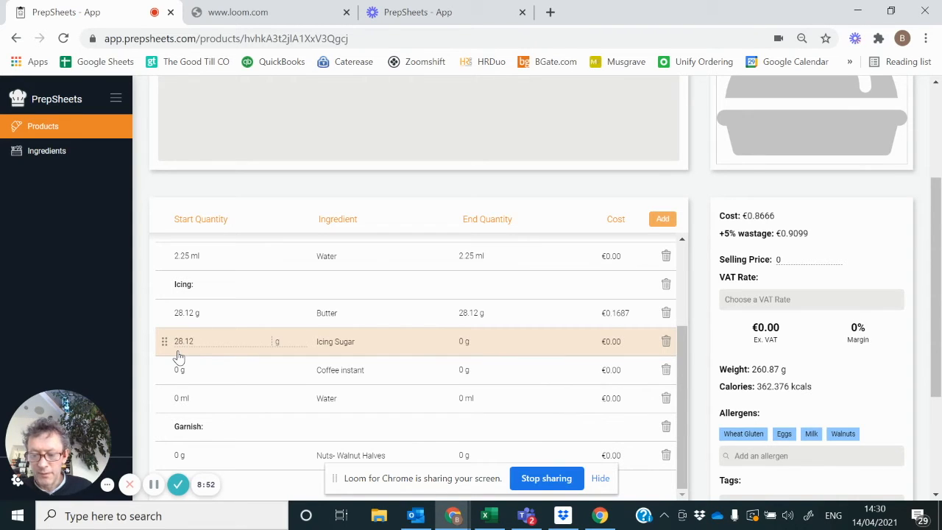
key(Tab)
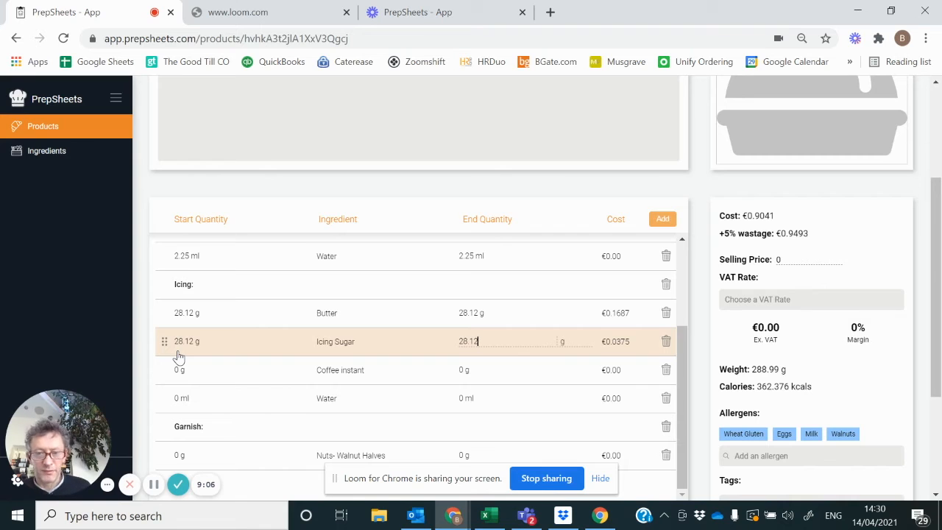
Step: Set the start quantities to 25 g Coffee instant and 1.8 ml Water under Icing, and 12 g Nuts- Walnut Halves under Garnish
key(Tab)
key(Tab)
key(Tab)
text(25)
key(Tab)
key(Tab)
key(Tab)
key(Tab)
key(Tab)
text(1.8)
key(Tab)
key(Tab)
key(Tab)
key(Tab)
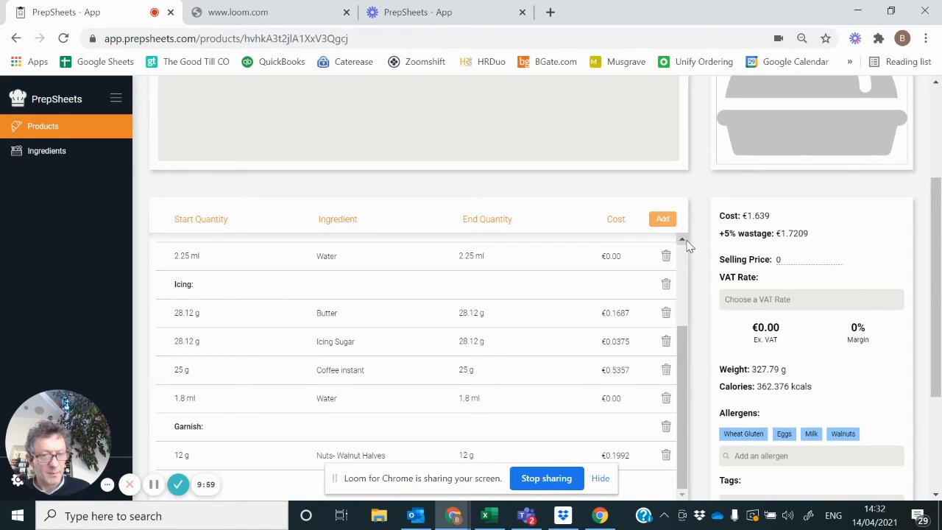
Step: Correct both the start and end quantities of Flour Self Raising to 21.25 g
scroll(682, 240, up, 2)
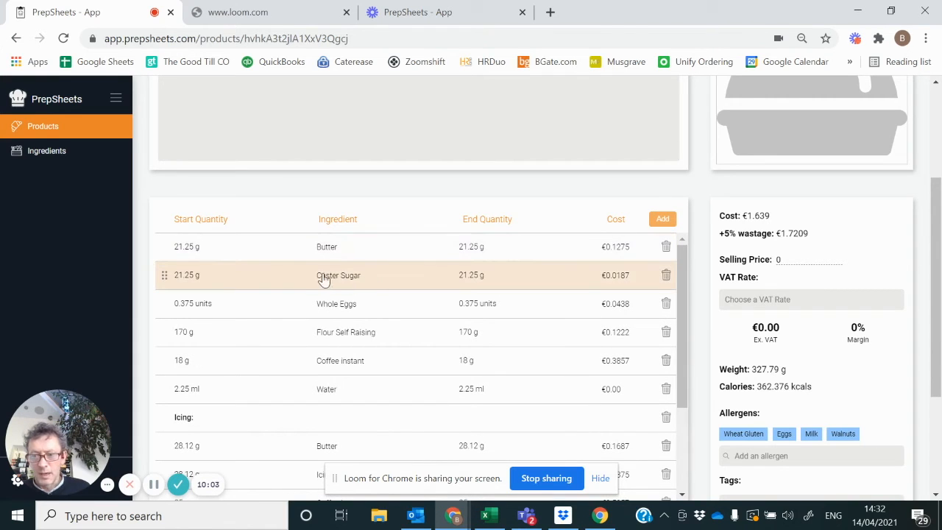
click(202, 333)
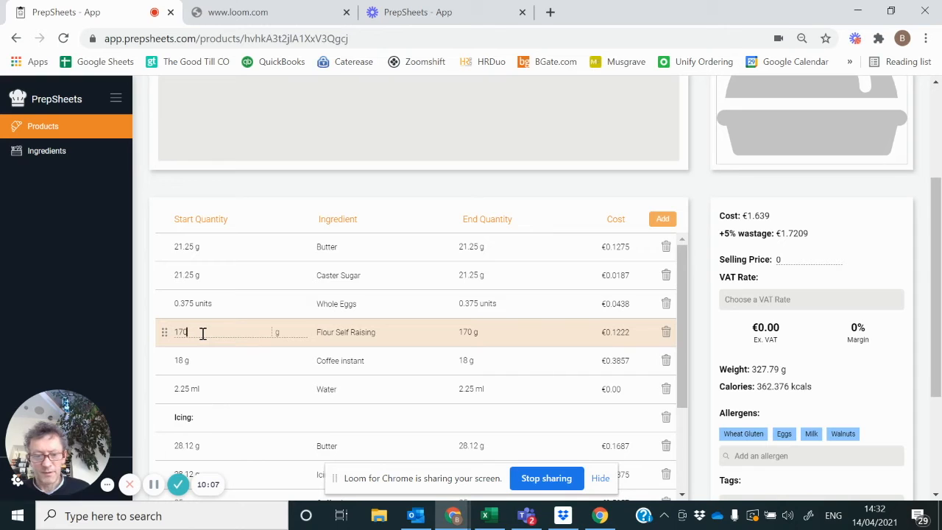
key(BackSpace)
key(BackSpace)
key(BackSpace)
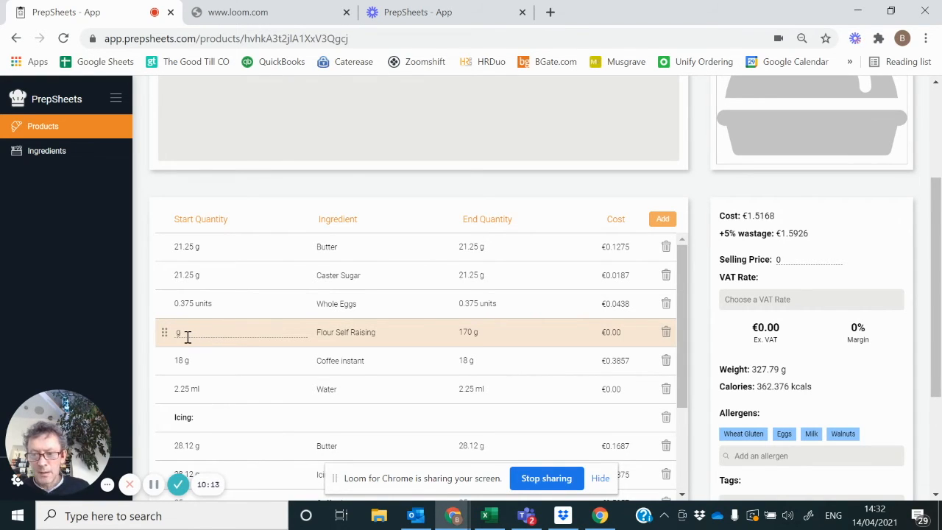
text(21)
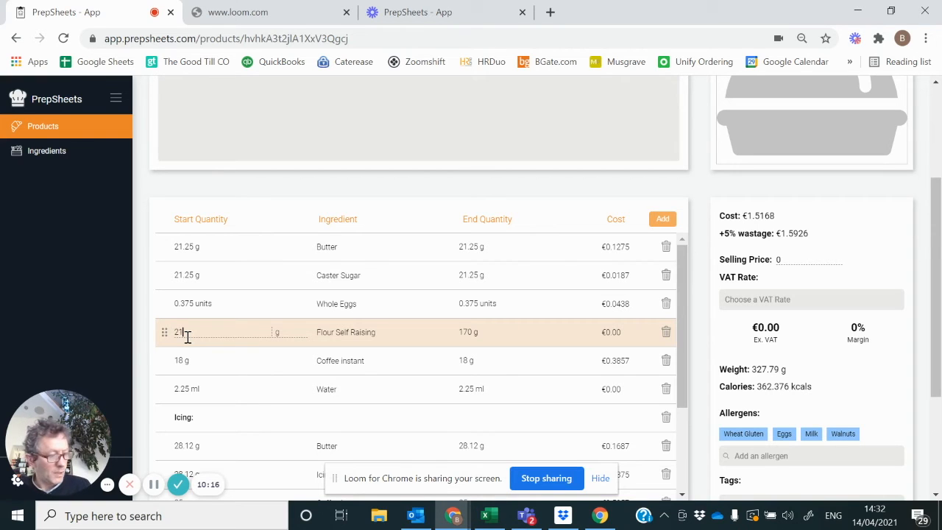
text(.25)
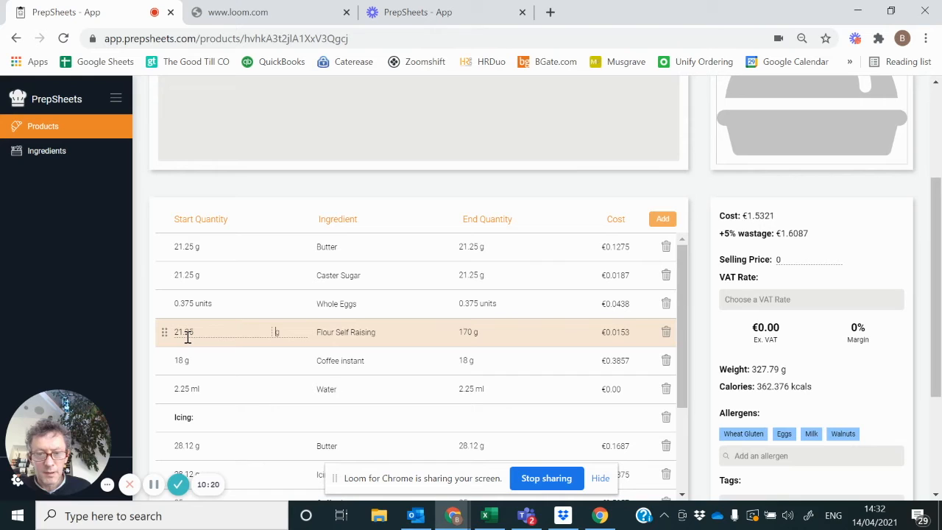
key(Tab)
key(BackSpace)
key(BackSpace)
key(BackSpace)
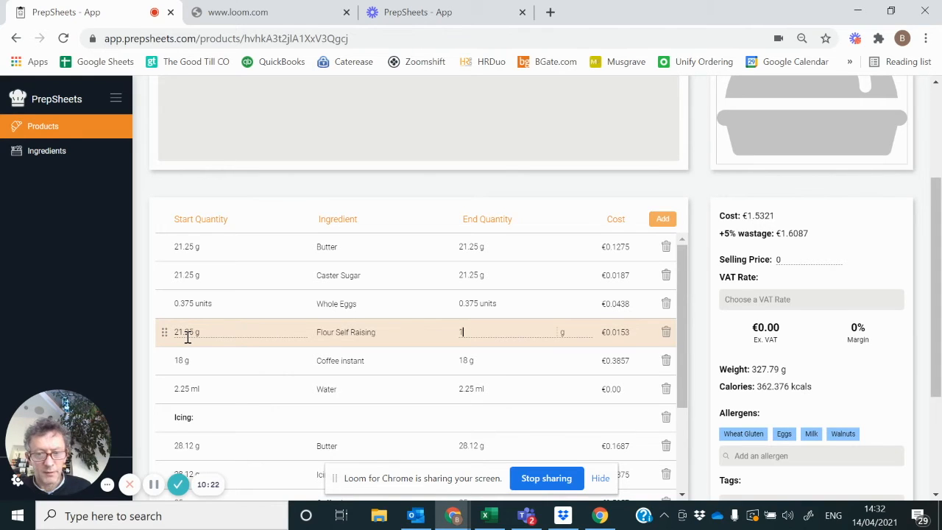
text(21.25)
key(Tab)
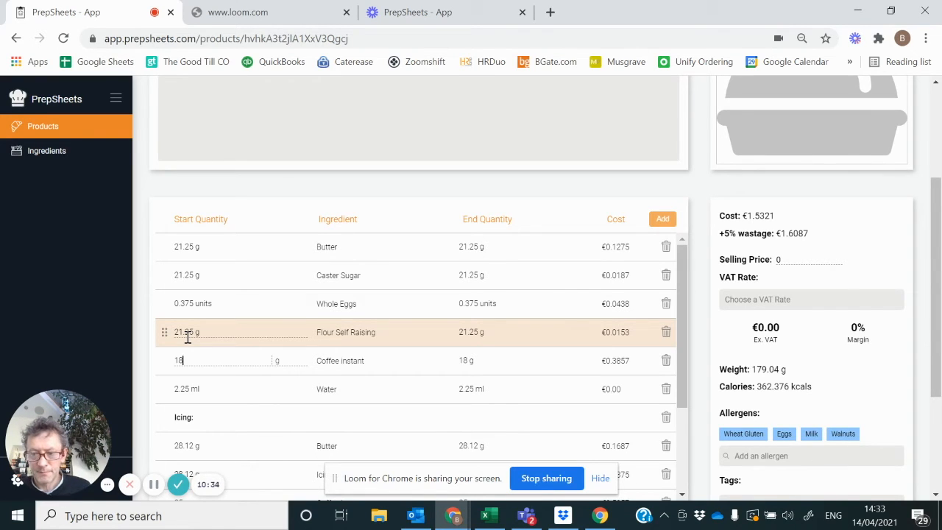
Step: Correct the start and end quantities of the cake's Coffee instant, above the Icing section, to 2.25 g
key(BackSpace)
key(BackSpace)
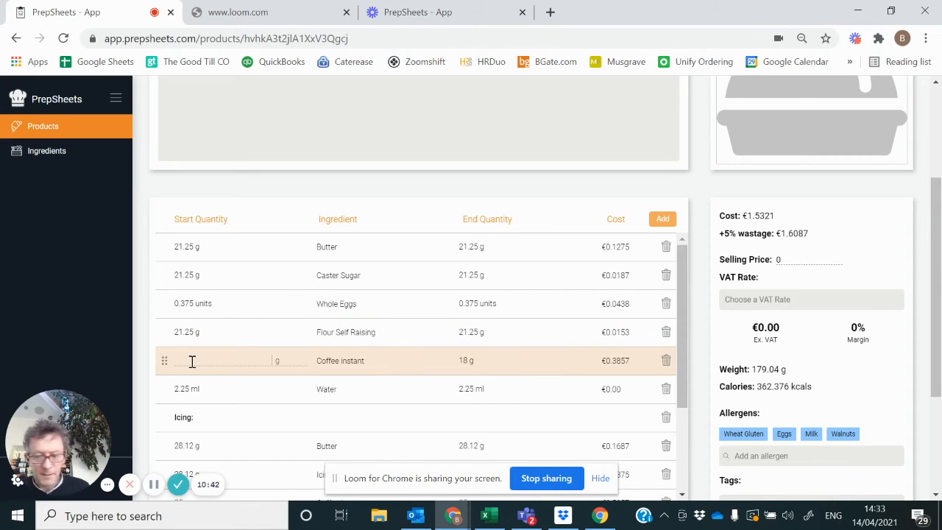
text(2.25)
click(472, 359)
key(Return)
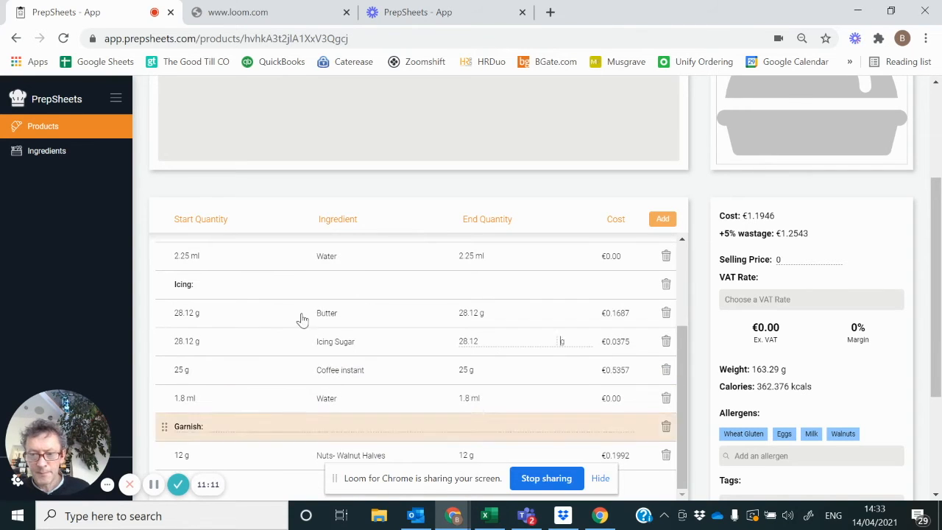
Step: Correct the start and end quantities of Coffee instant in the Icing section to 3.125 g
key(BackSpace)
key(BackSpace)
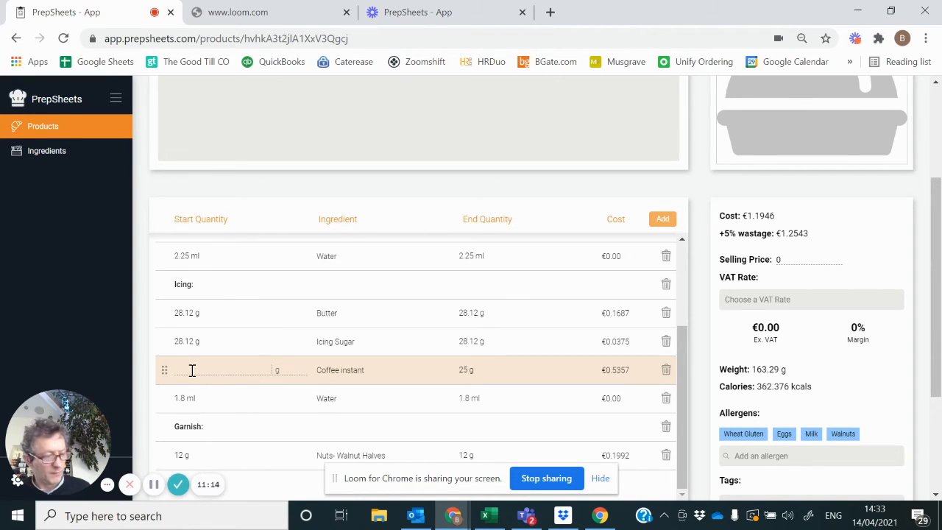
text(3)
text(.125 g)
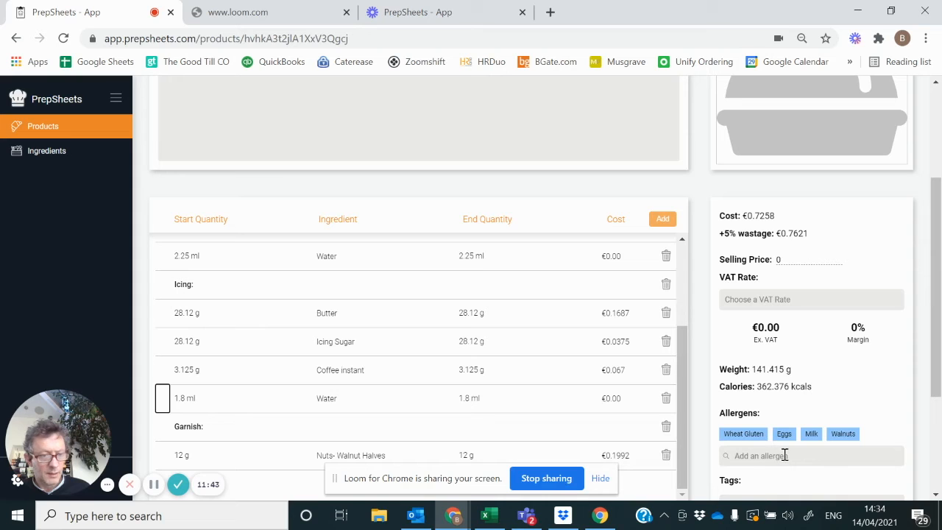
Step: Change the quantity of Nuts- Walnut Halves in the Garnish section to 5 g
click(937, 497)
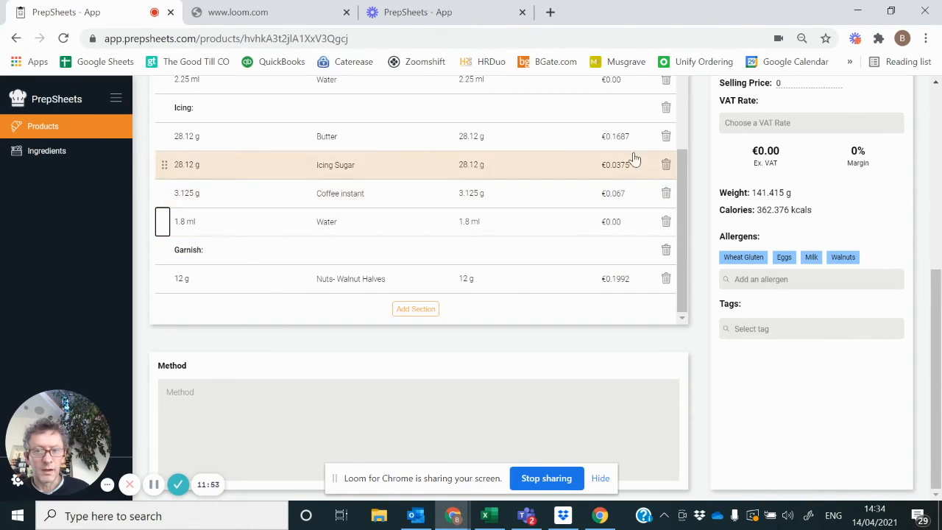
click(936, 83)
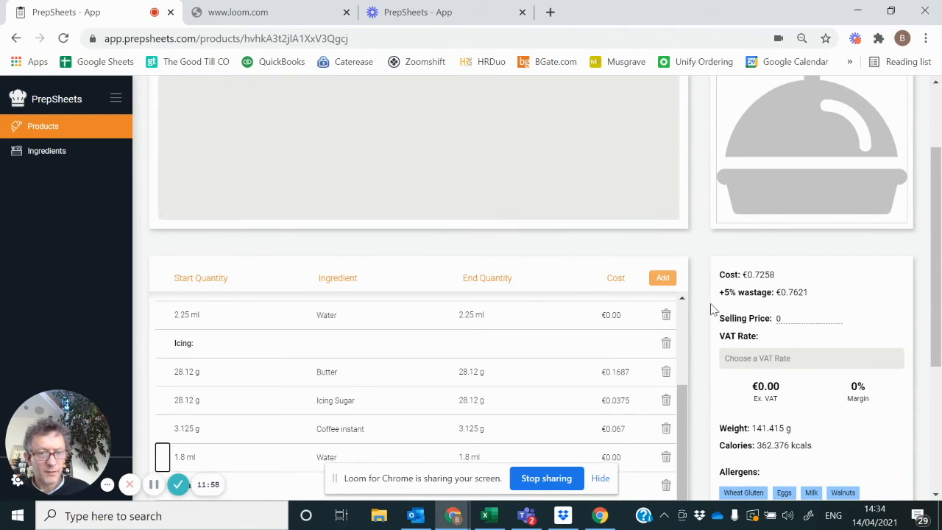
click(683, 301)
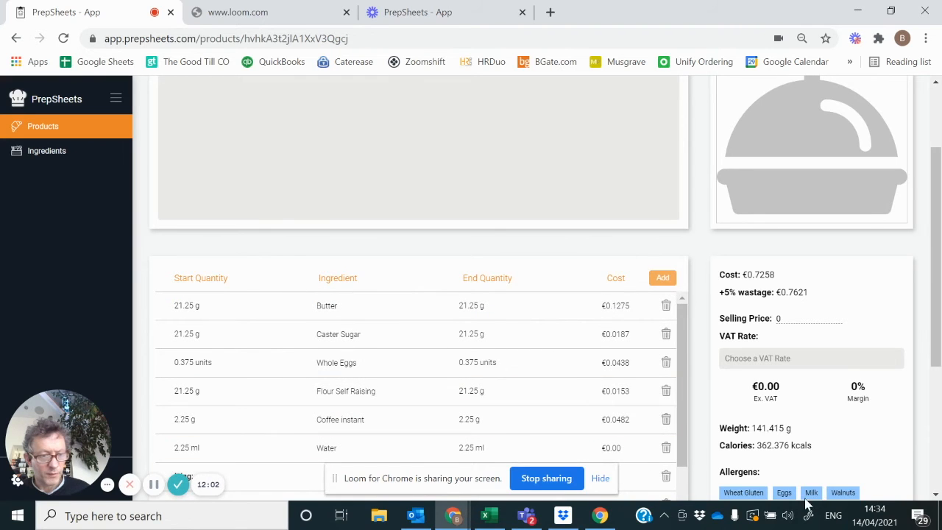
click(937, 499)
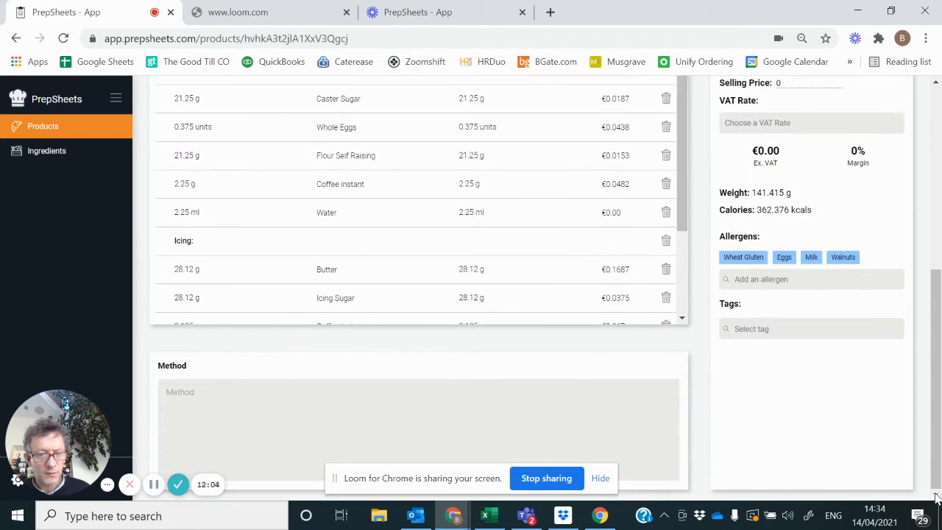
click(681, 321)
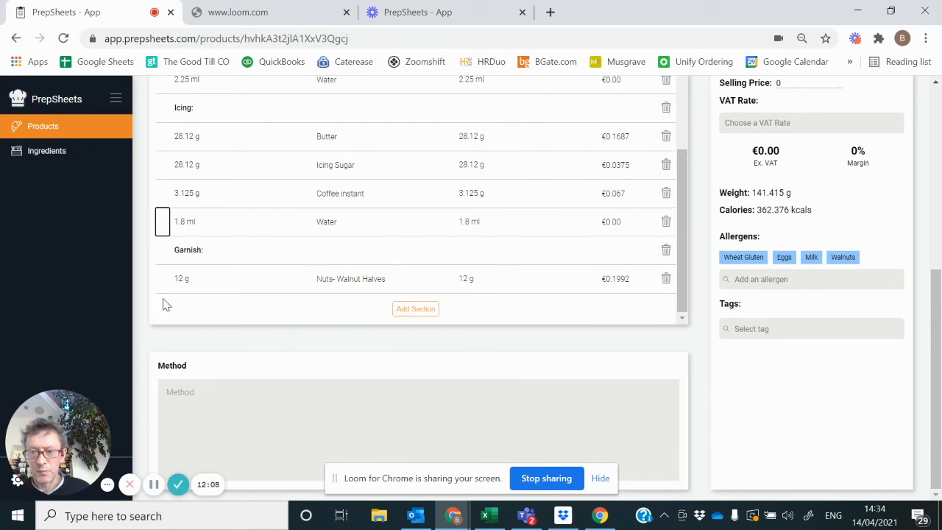
click(195, 279)
key(BackSpace)
text(5)
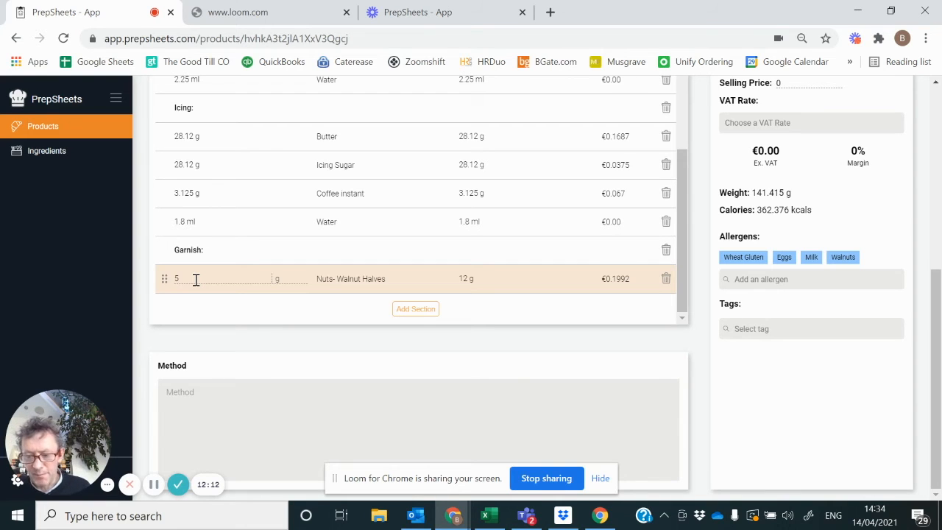
key(Tab)
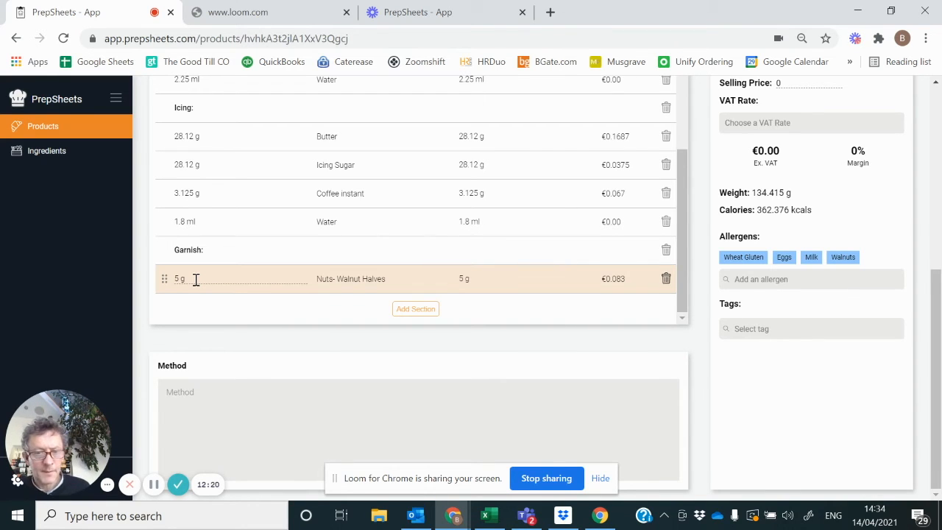
key(Return)
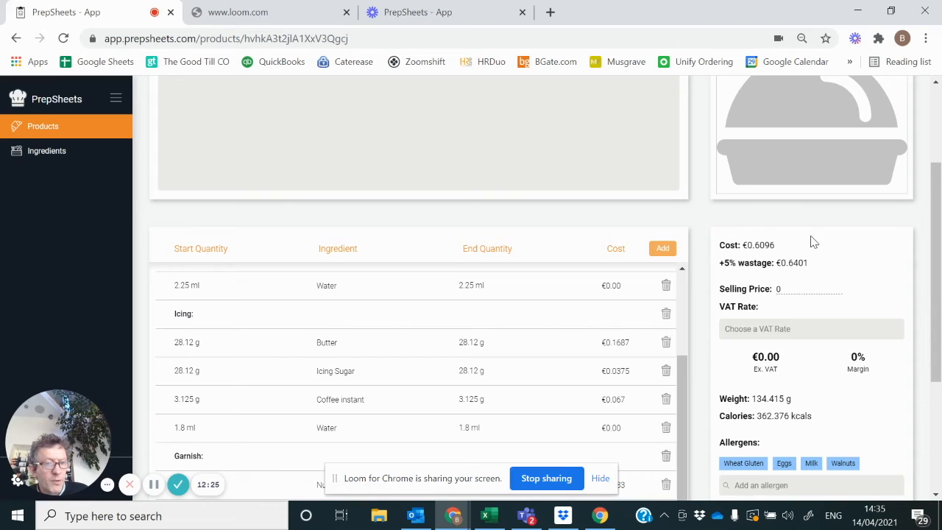
Step: Set the product's selling price to 4.50
click(784, 288)
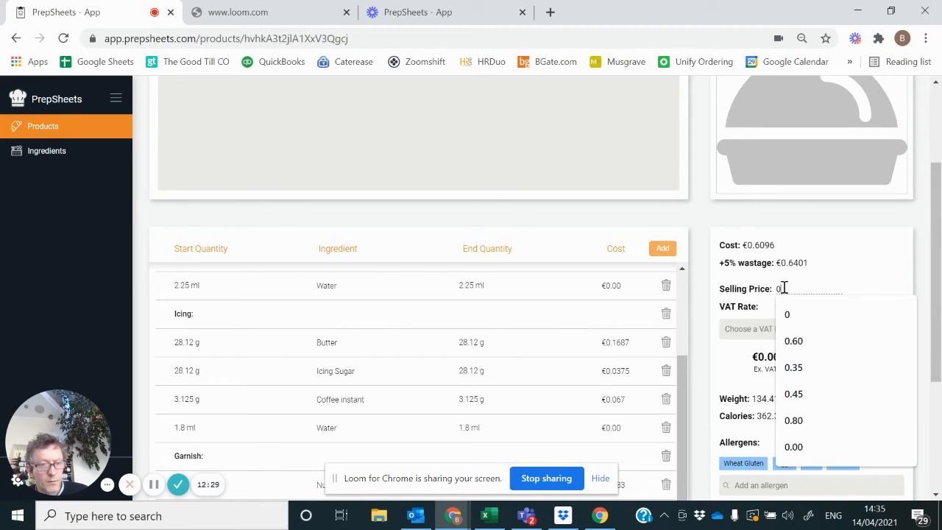
key(BackSpace)
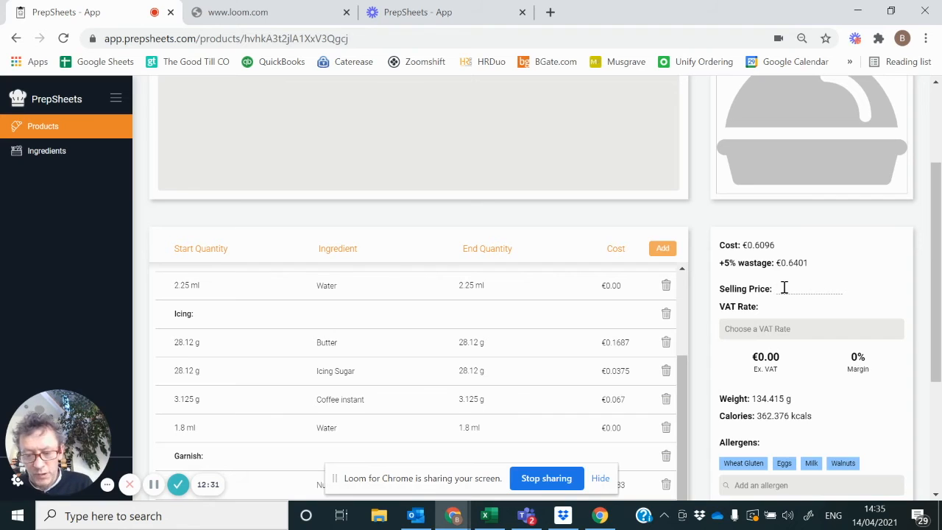
text(4.50)
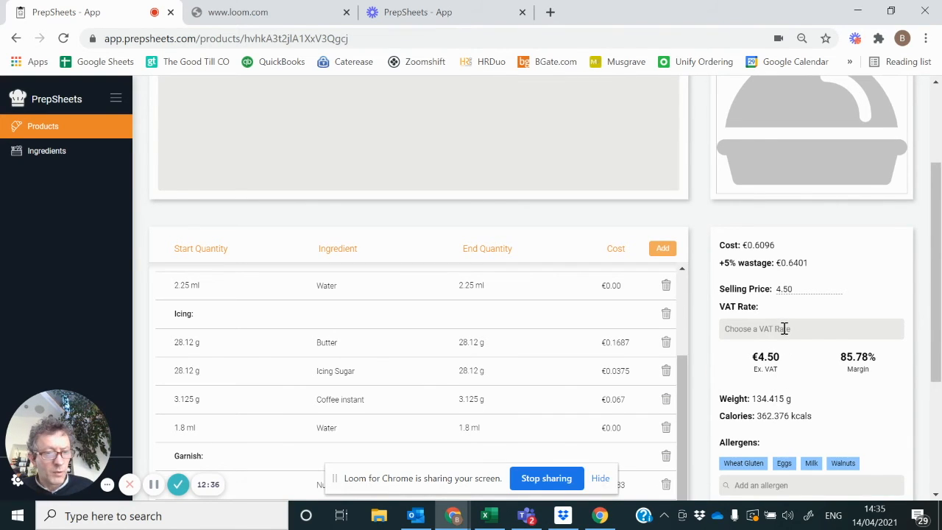
Step: Set the product's VAT rate to Reduced (9%)
click(784, 328)
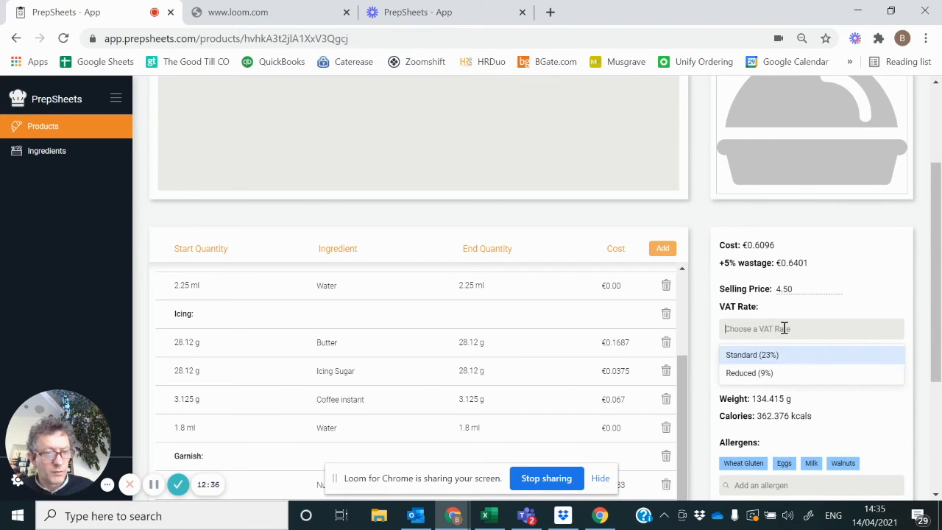
click(769, 374)
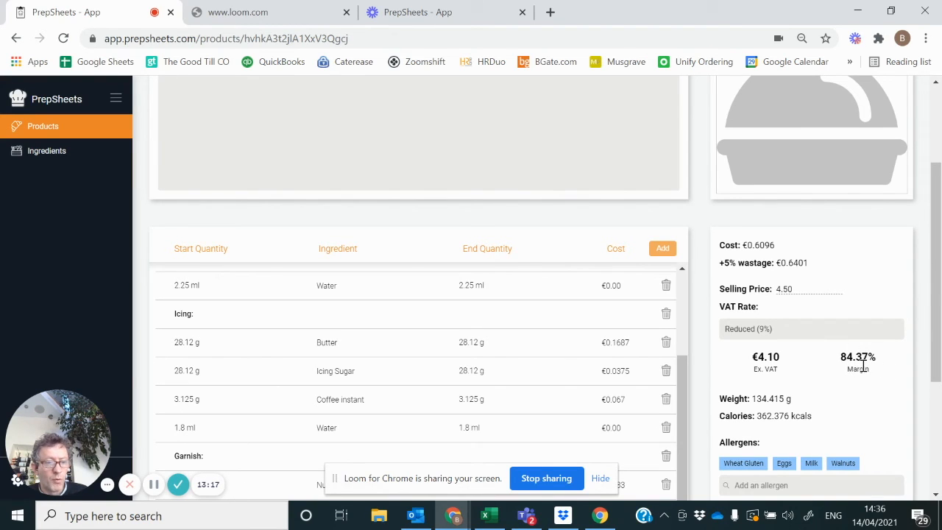
Step: Check which ingredients the product's Wheat Gluten, Eggs and Walnuts allergens come from
click(937, 496)
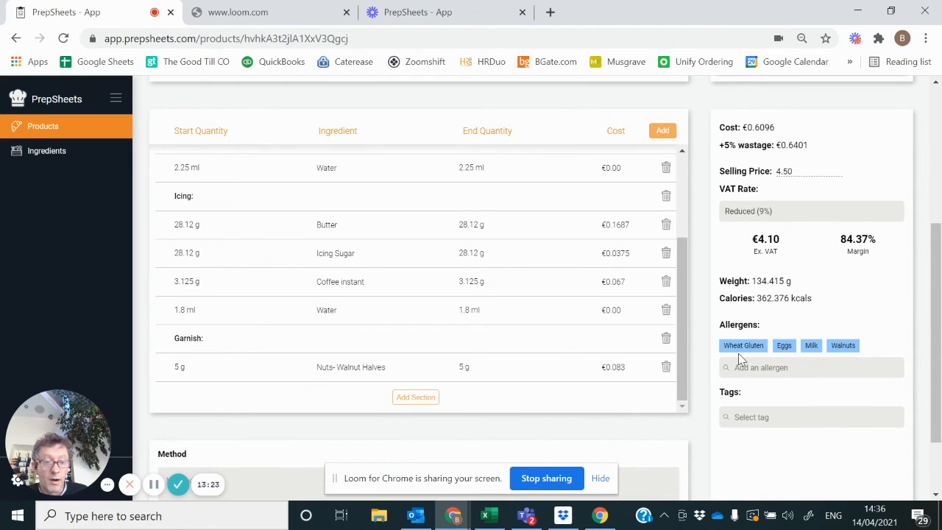
mouse_move(740, 352)
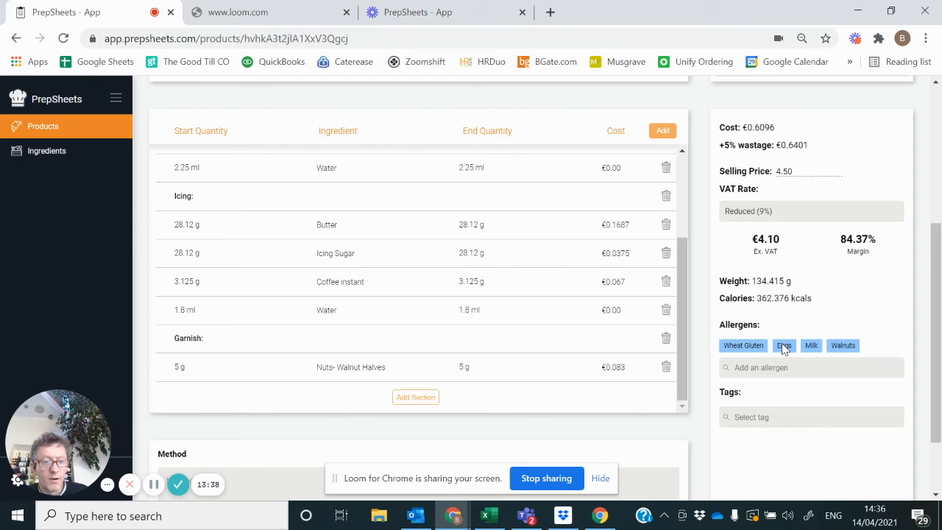
mouse_move(785, 349)
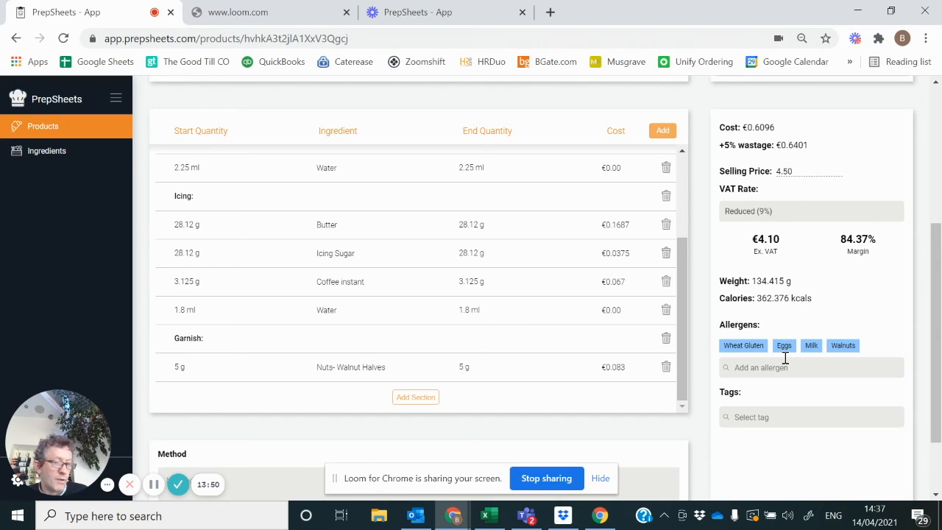
mouse_move(849, 351)
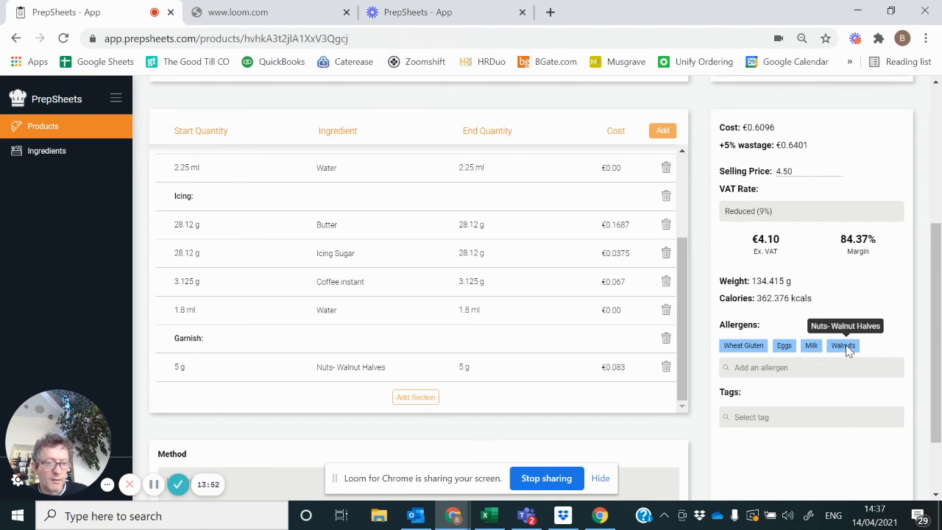
Step: Find the Cafe tag and assign it to the product
click(748, 417)
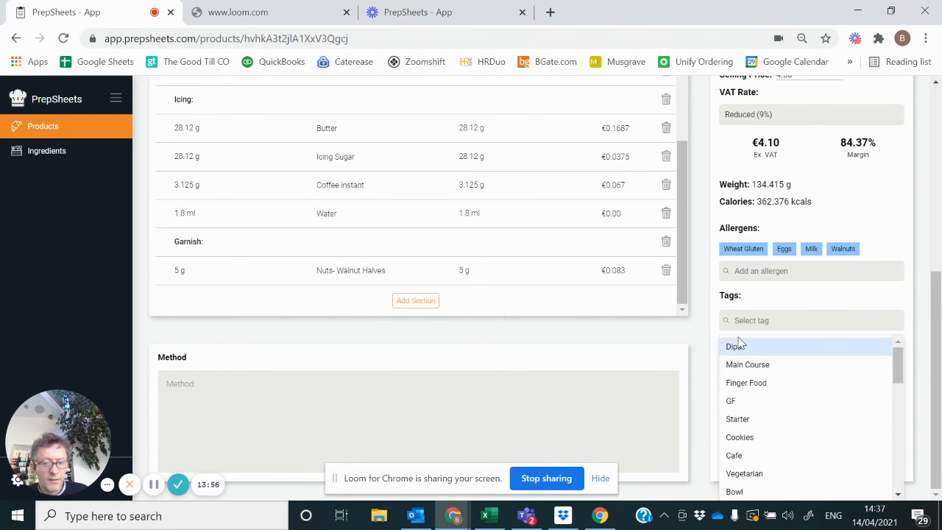
text(cafe)
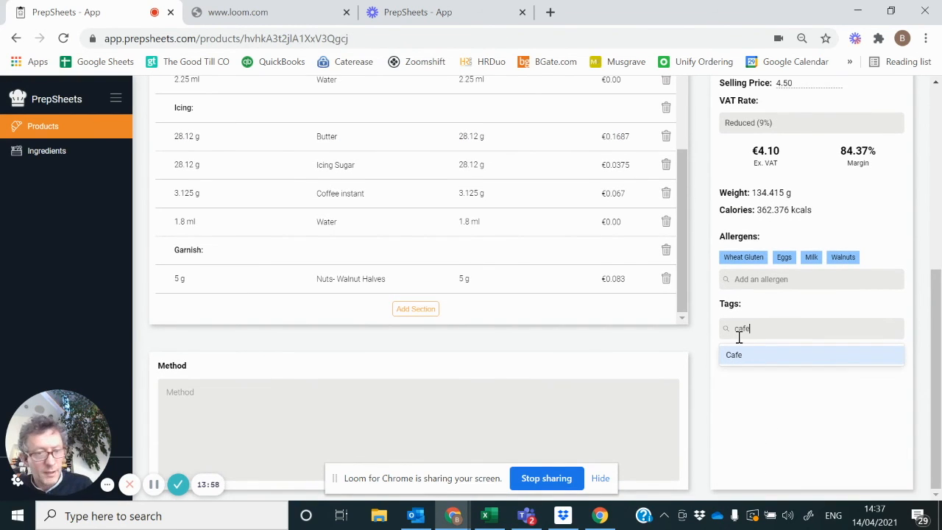
click(741, 353)
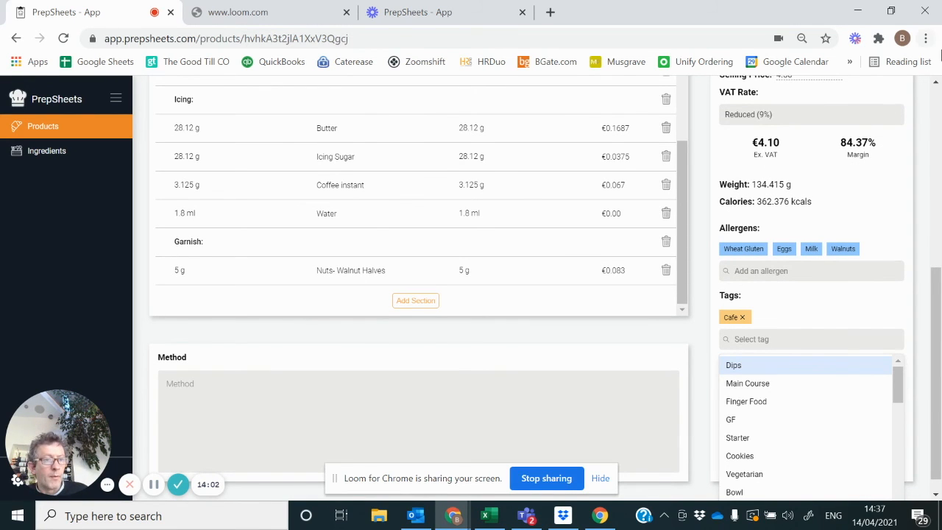
scroll(935, 83, up, 5)
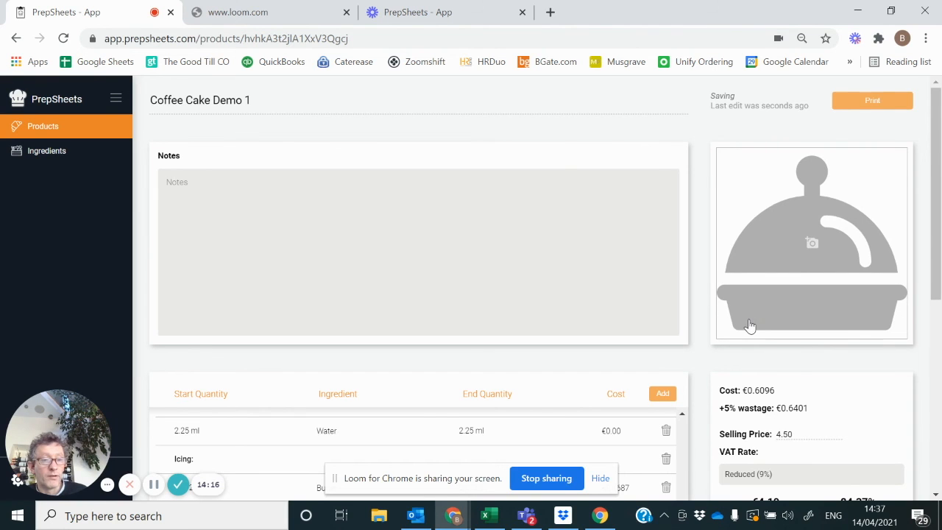
click(936, 494)
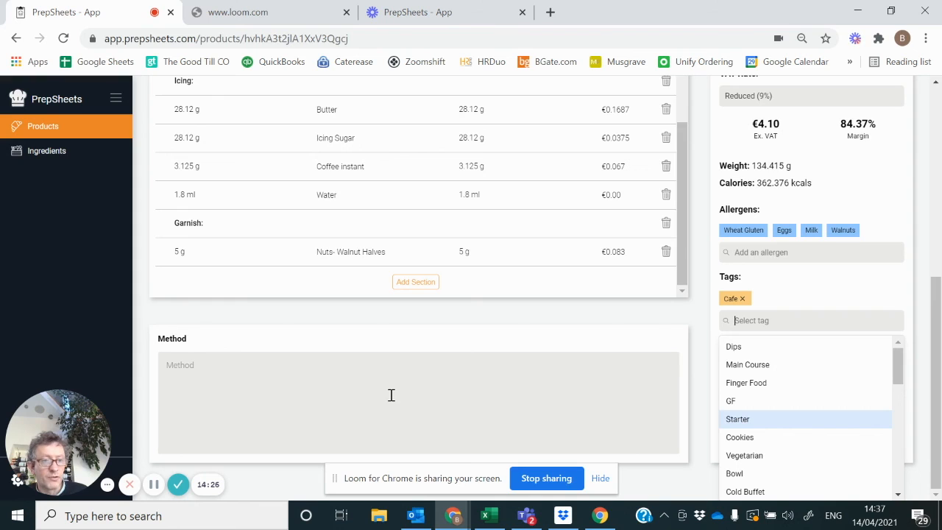
click(153, 484)
click(152, 485)
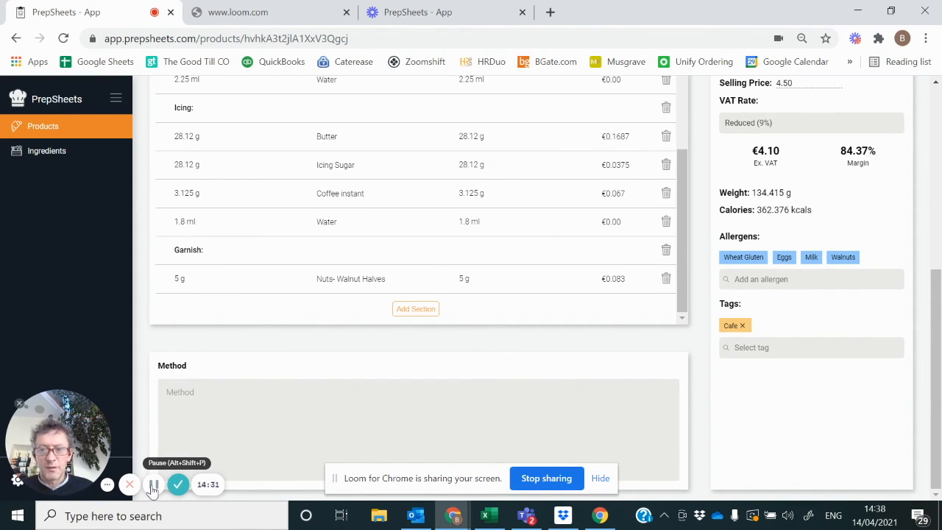